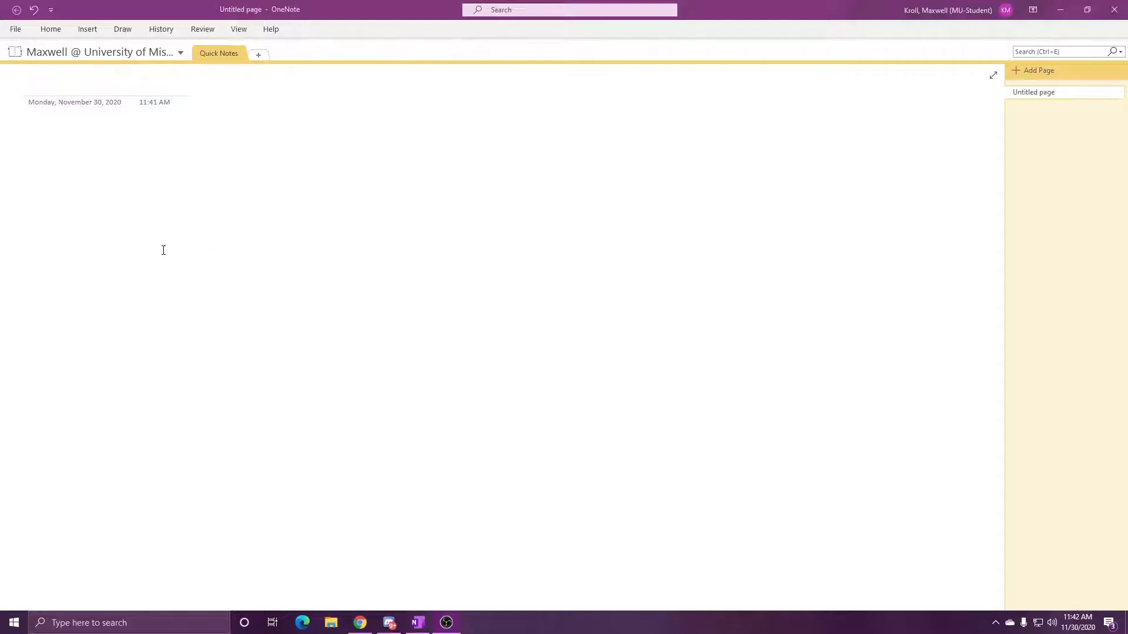
# - Title the page "Project Management" and add two separate notes reading "This is a note for project management" and "This is also a note"
pyautogui.write('Project Management')
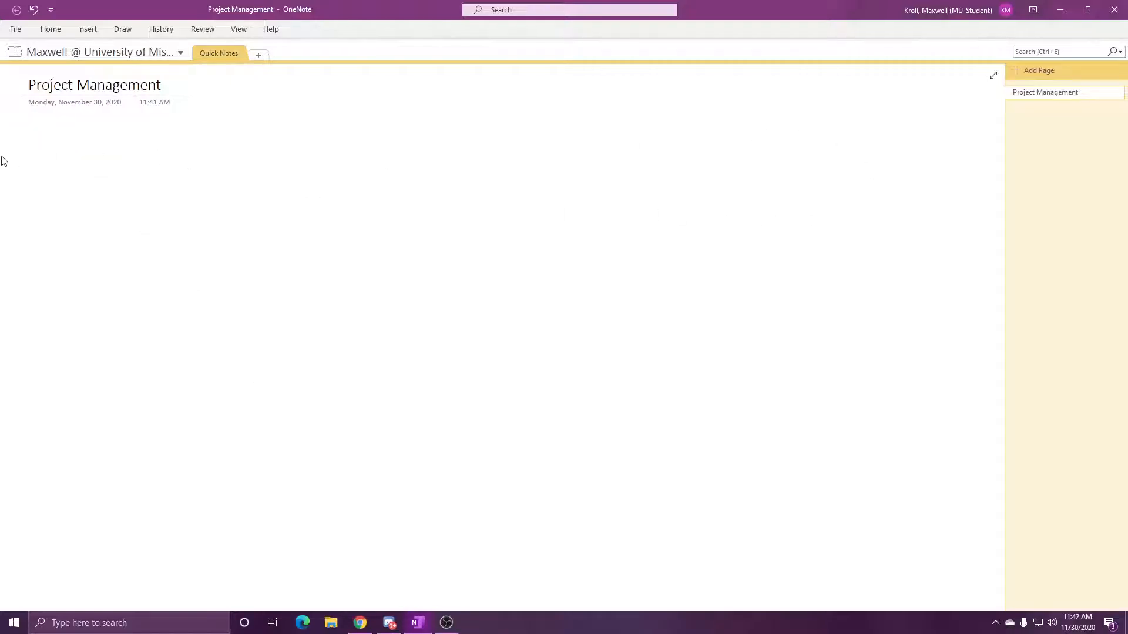
pyautogui.click(31, 139)
pyautogui.write('This is a note for project management')
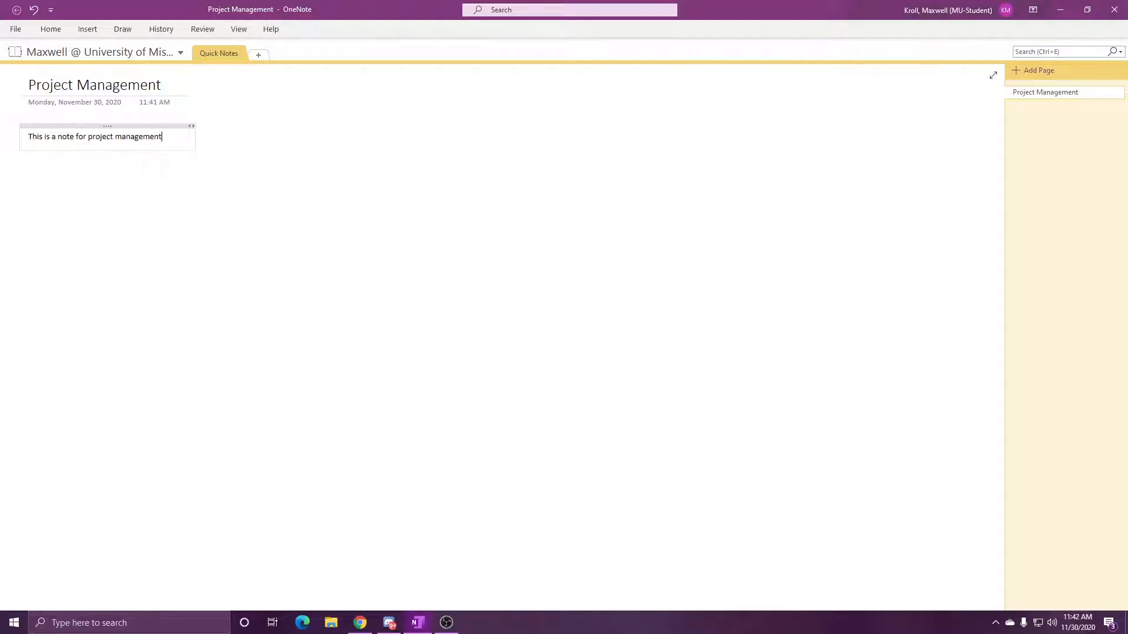
pyautogui.click(635, 222)
pyautogui.write('This is also a note')
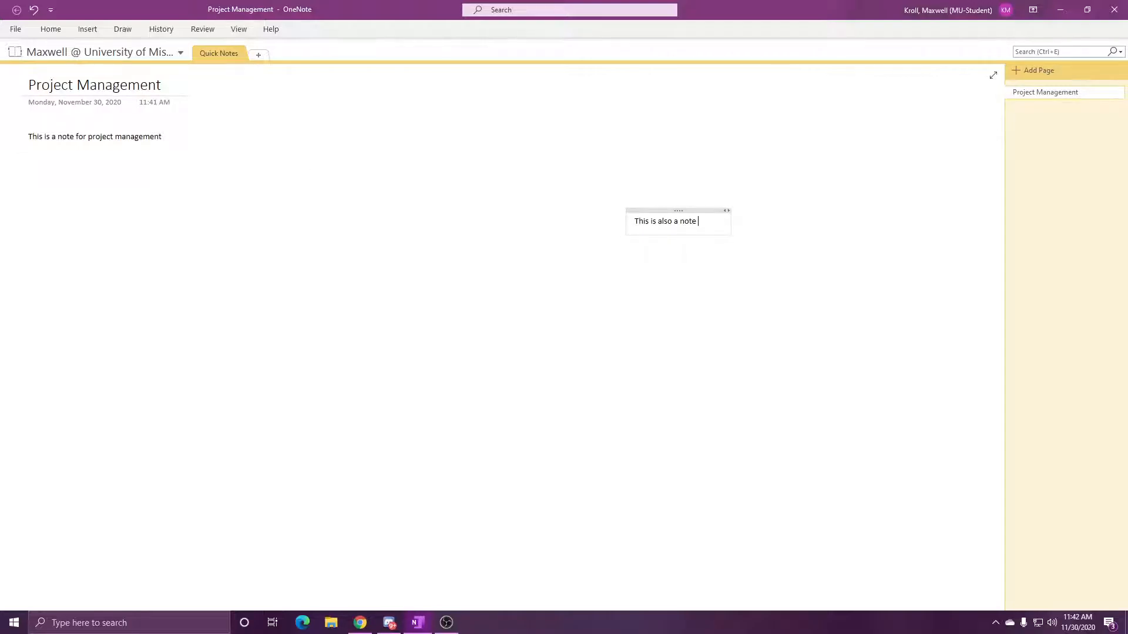
# - Format the text of the note under the page title in Arial Black, size 12, with yellow highlighting
pyautogui.click(95, 32)
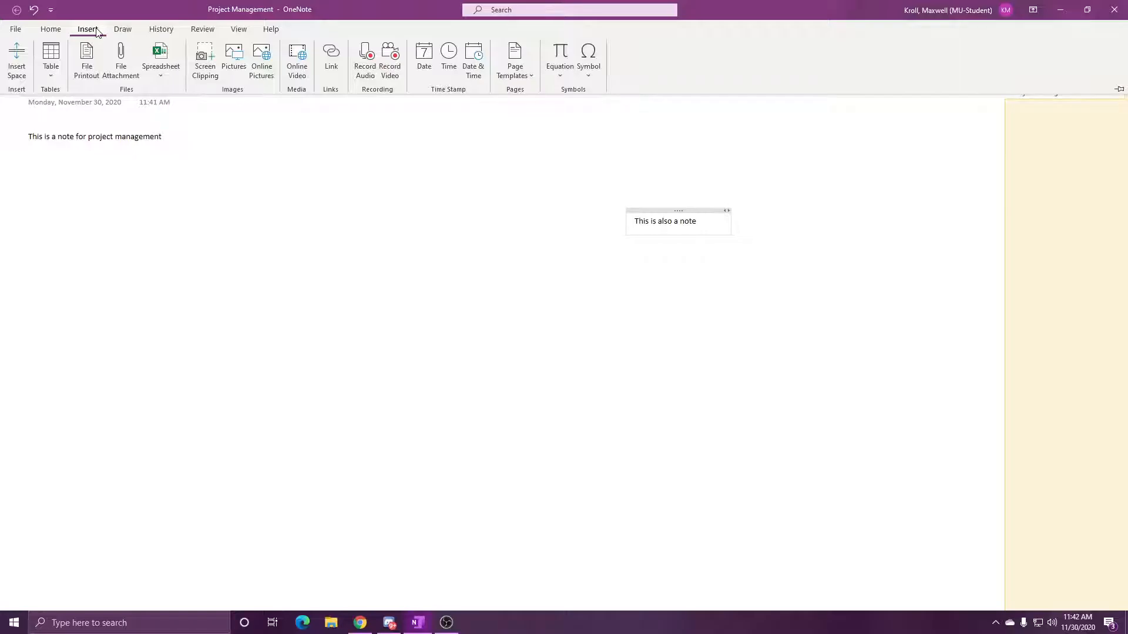
pyautogui.click(52, 29)
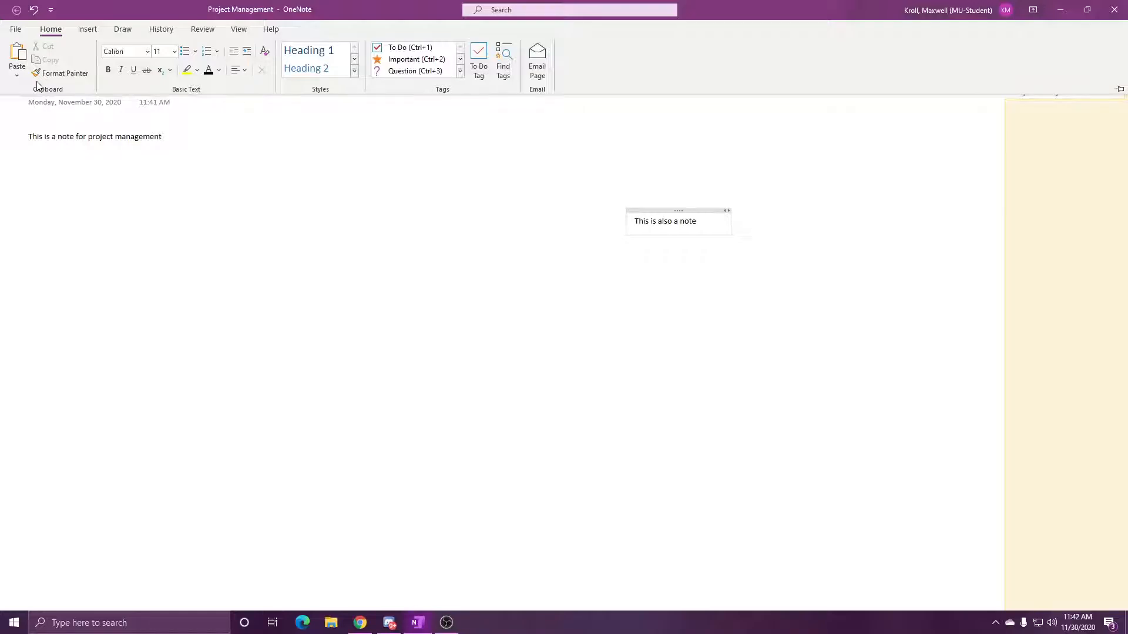
pyautogui.moveTo(171, 139); pyautogui.dragTo(35, 135)
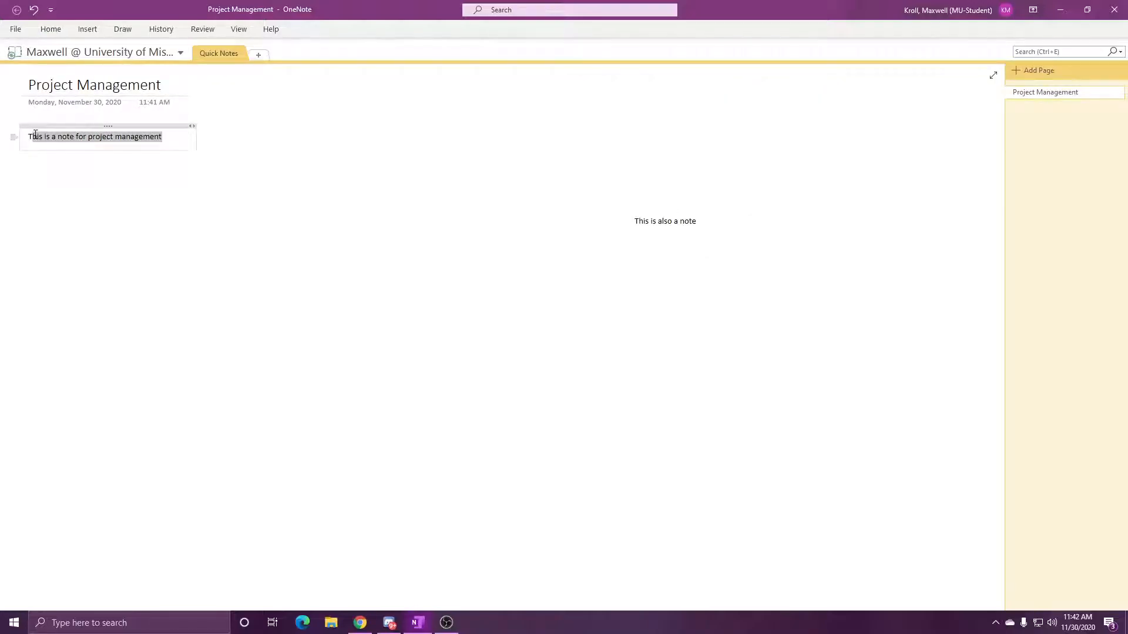
pyautogui.click(88, 30)
pyautogui.click(66, 29)
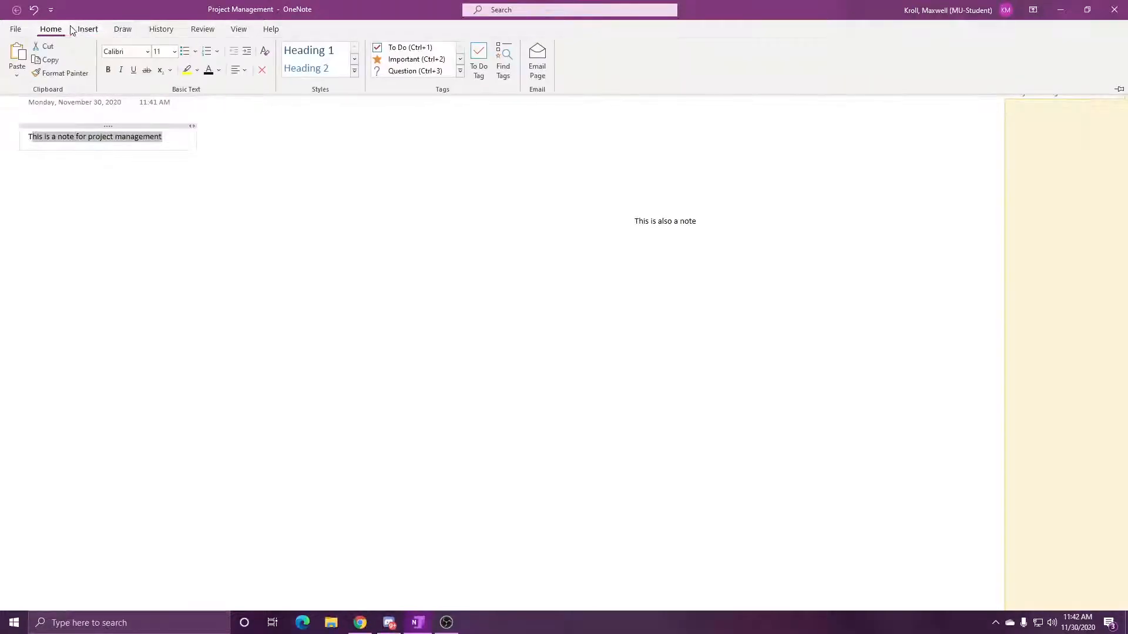
pyautogui.click(147, 52)
pyautogui.click(141, 168)
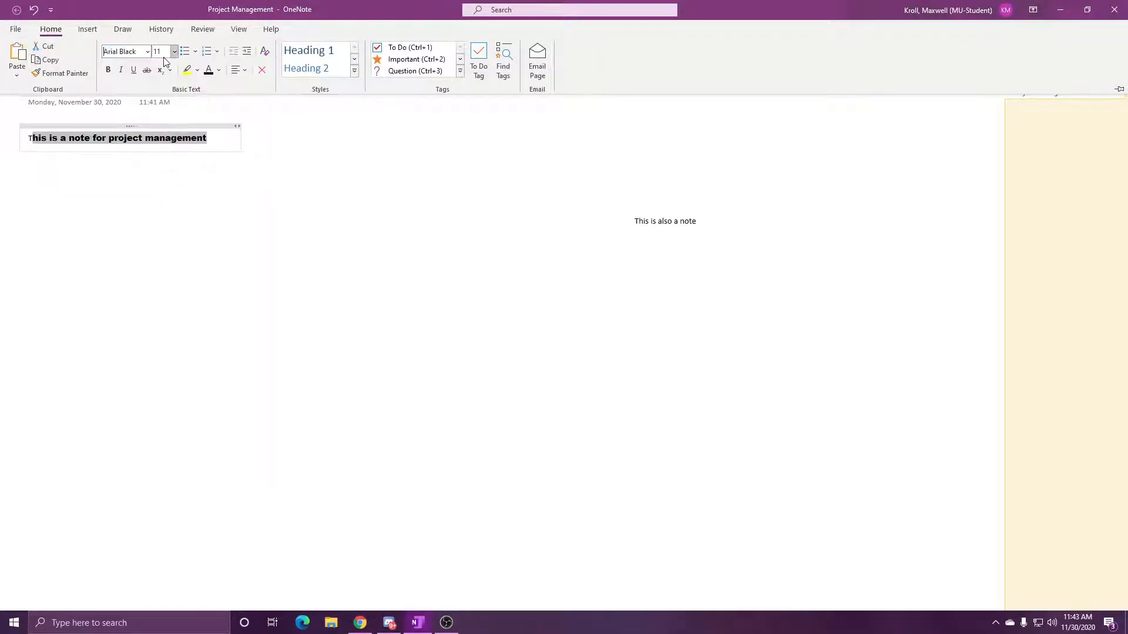
pyautogui.click(174, 52)
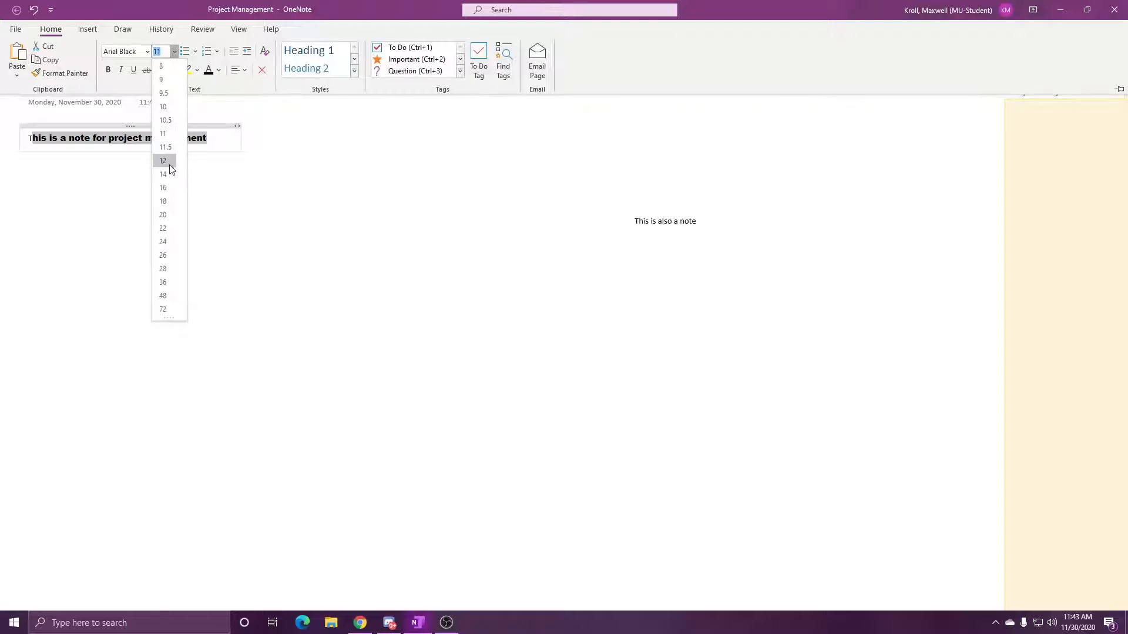
pyautogui.click(168, 159)
pyautogui.click(188, 73)
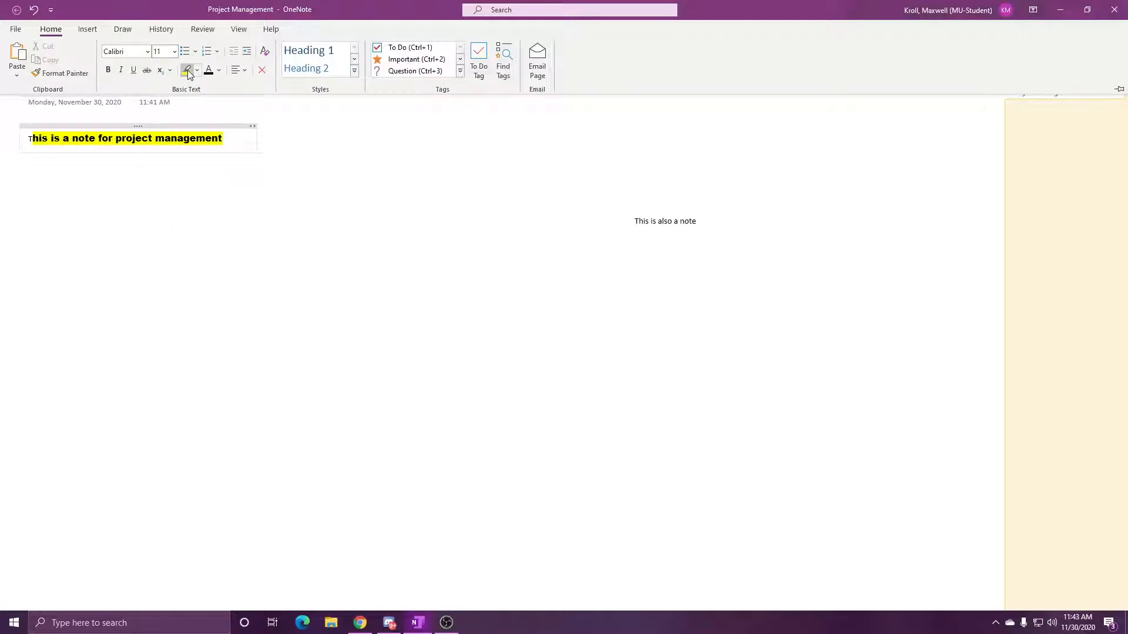
pyautogui.doubleClick(89, 29)
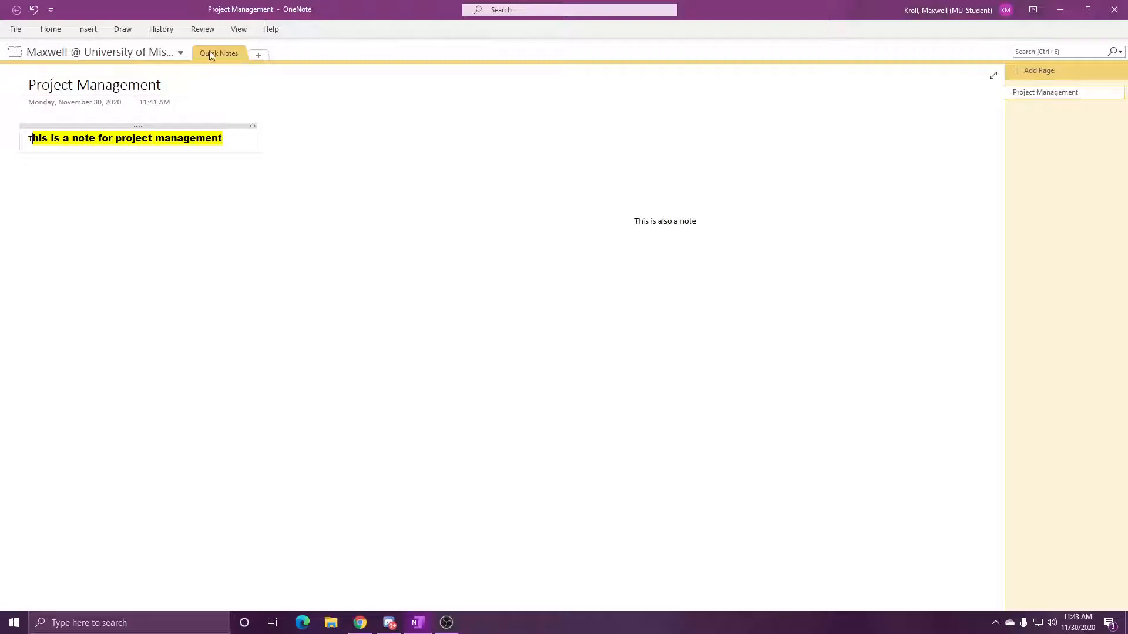
# - Create a new notebook section named "Project Management"
pyautogui.click(258, 57)
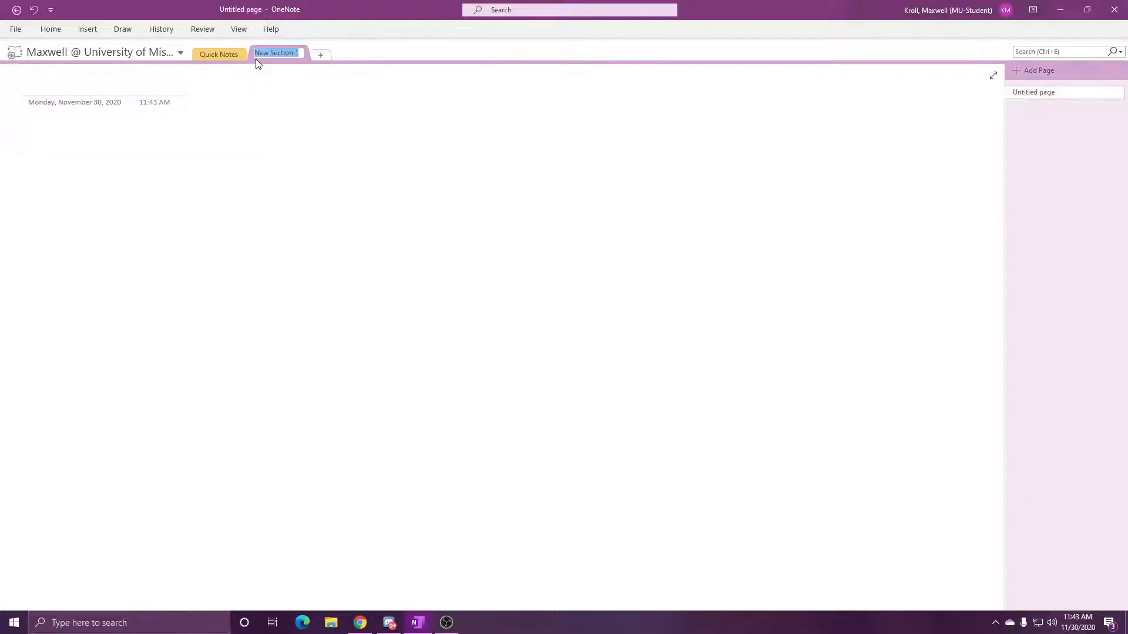
pyautogui.write('Projec')
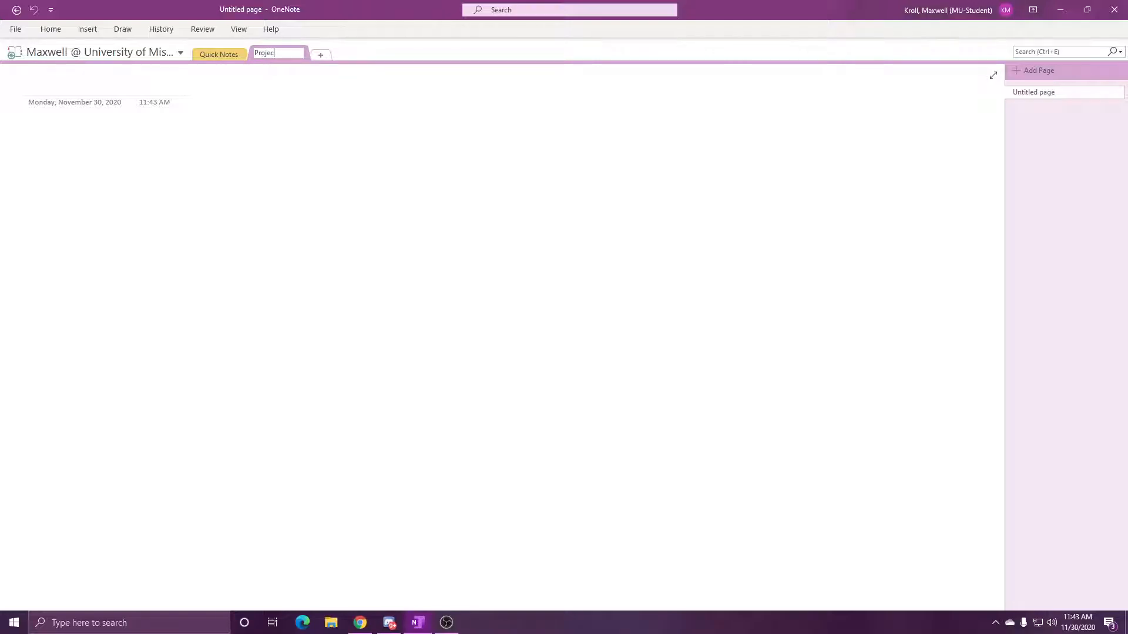
pyautogui.write('t Management')
pyautogui.press('Return')
# - Add three blank pages to the Project Management section and open the last page in the list
pyautogui.click(1045, 75)
pyautogui.click(1045, 75)
pyautogui.click(1045, 75)
pyautogui.click(1068, 96)
pyautogui.click(1066, 107)
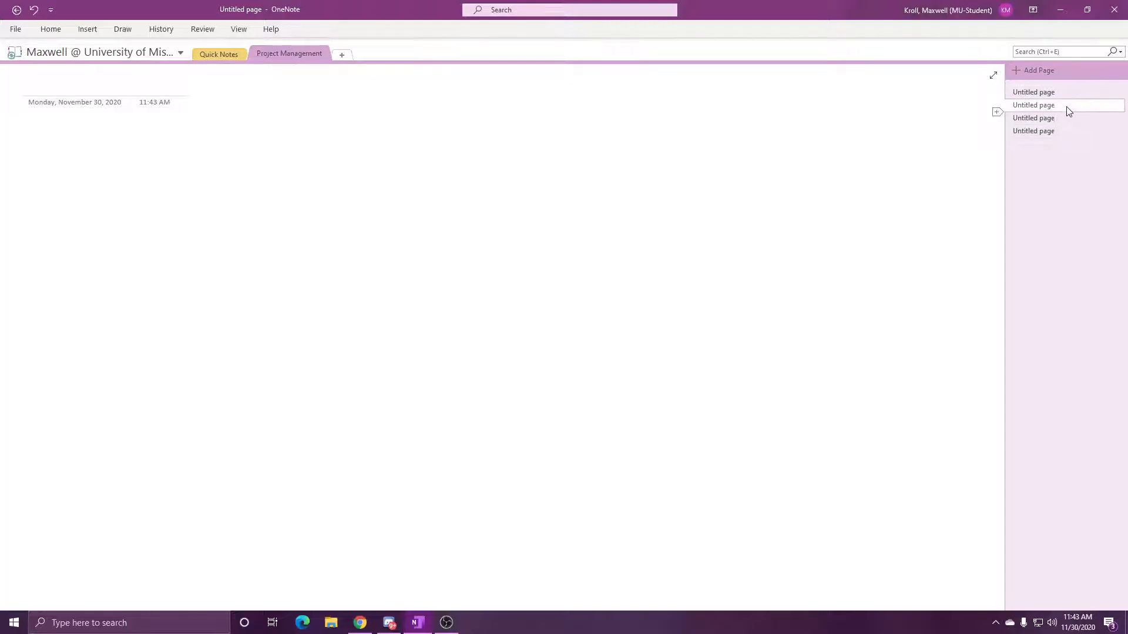
pyautogui.click(1065, 118)
pyautogui.click(1063, 134)
pyautogui.moveTo(1064, 119)
pyautogui.mouseDown()
pyautogui.moveTo(1062, 93)
pyautogui.moveTo(1056, 123)
pyautogui.mouseUp()
pyautogui.click(1053, 130)
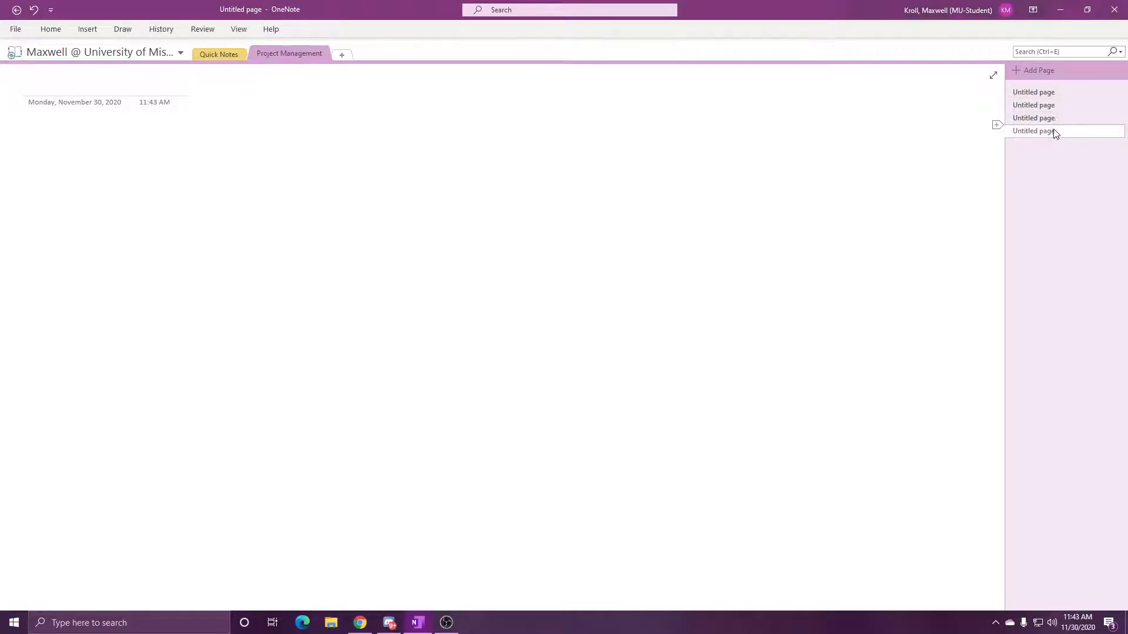
pyautogui.click(59, 30)
pyautogui.click(101, 30)
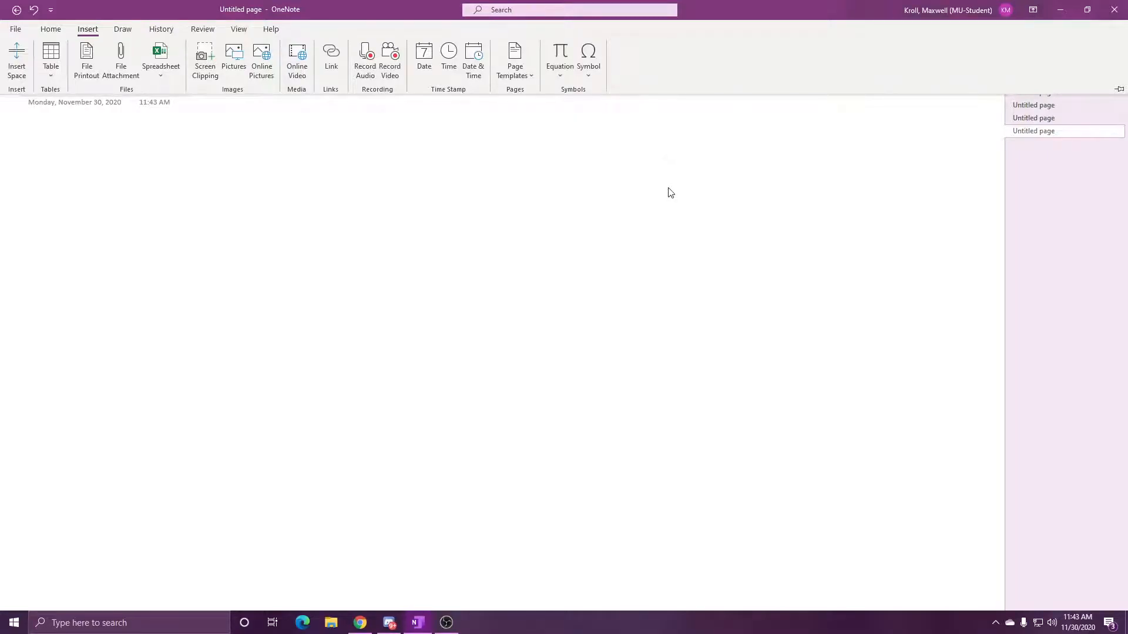
pyautogui.click(118, 68)
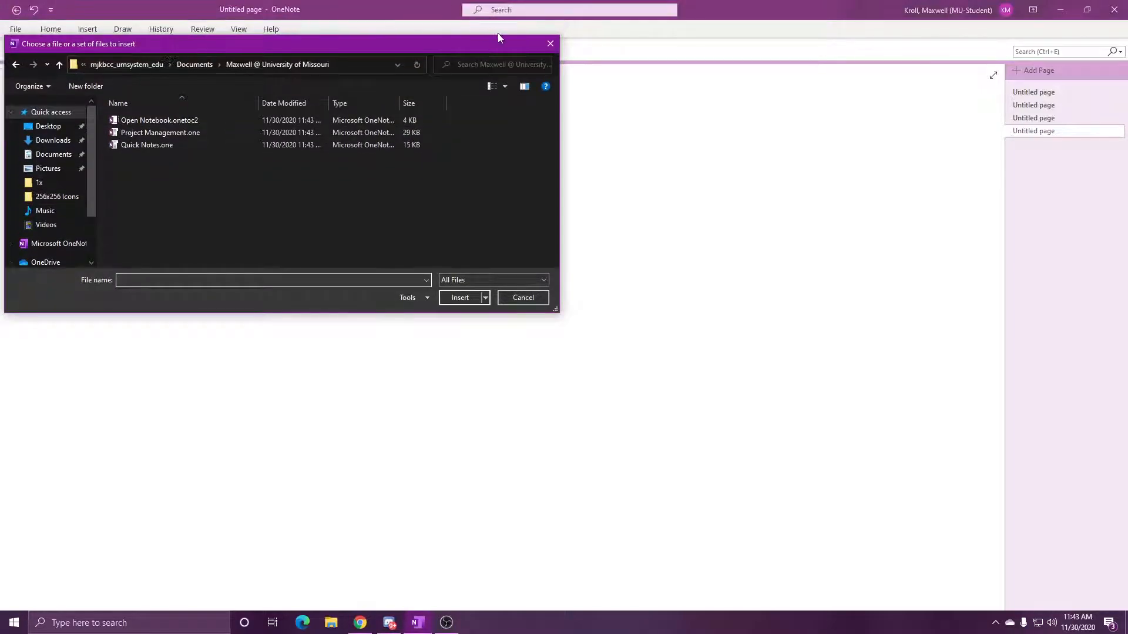
pyautogui.click(550, 43)
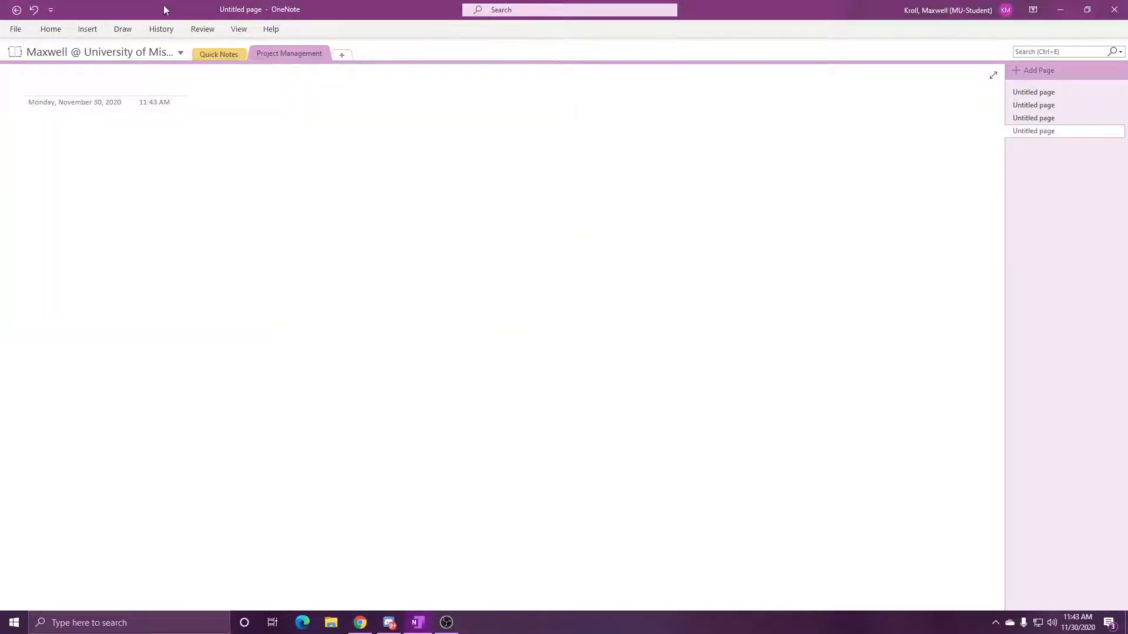
# - Insert the Project Management - OneNote Word file from Documents as a printout on the last page, and switch to the third page
pyautogui.click(88, 29)
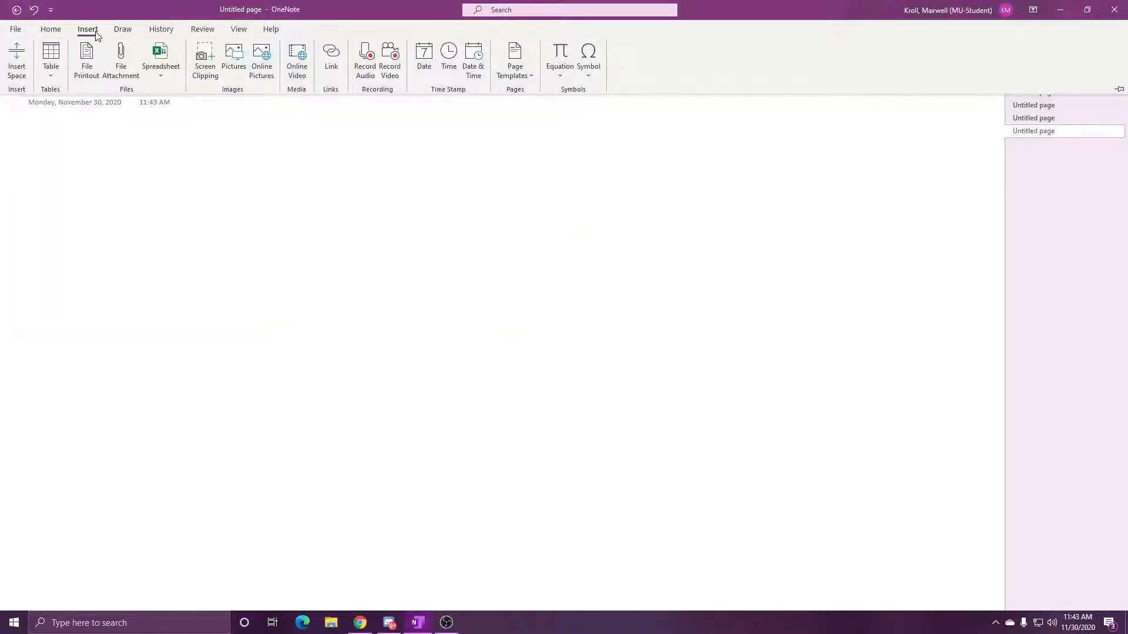
pyautogui.click(133, 73)
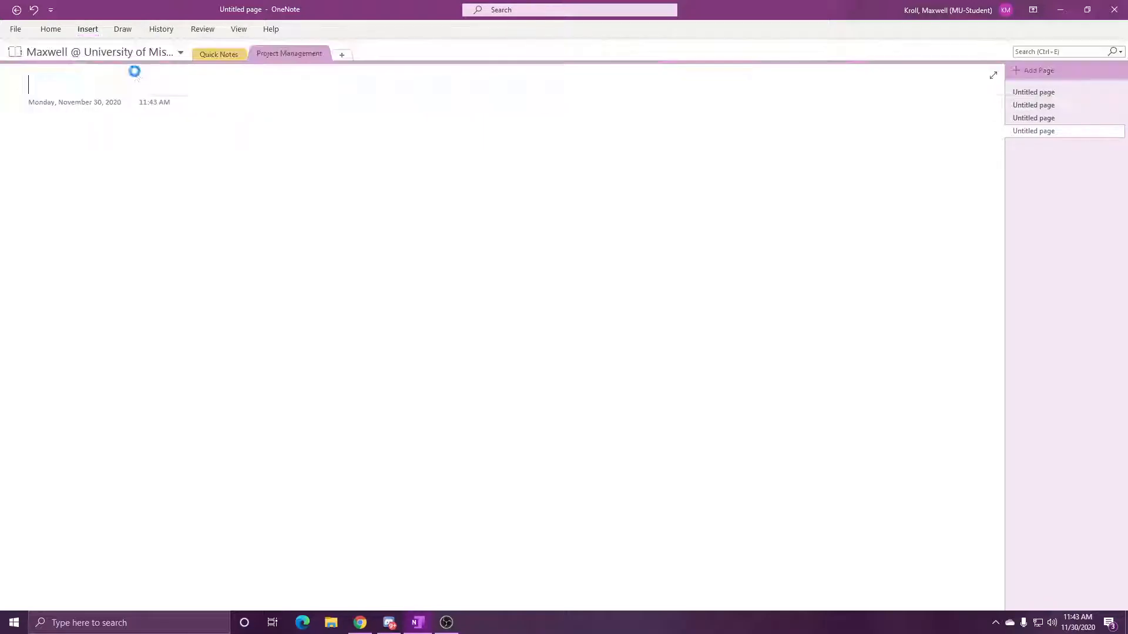
pyautogui.click(73, 154)
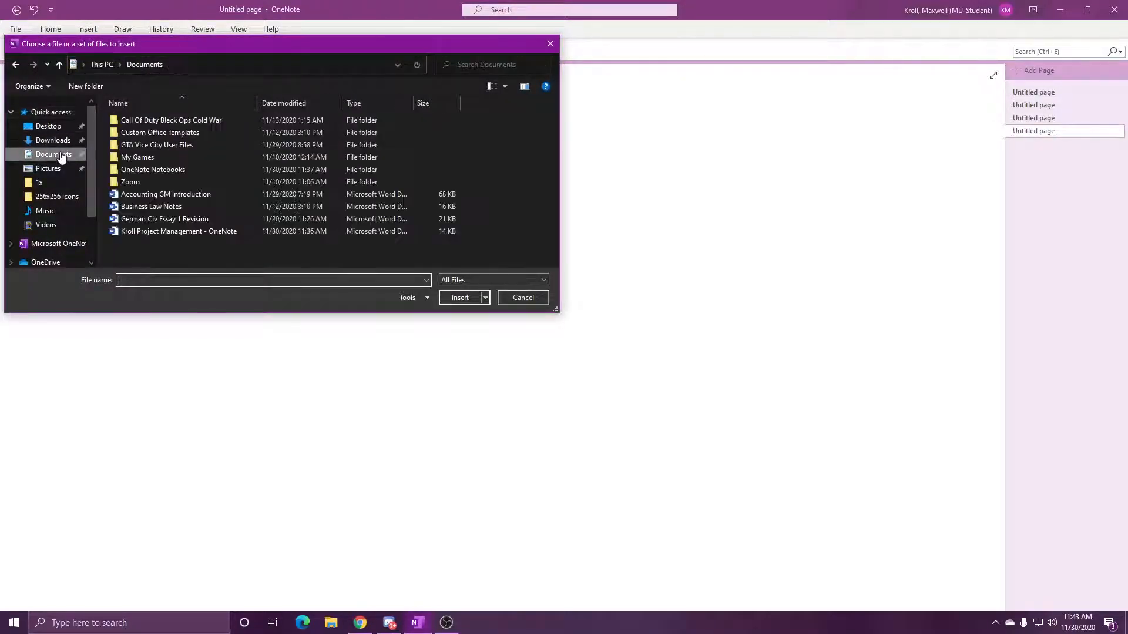
pyautogui.doubleClick(188, 229)
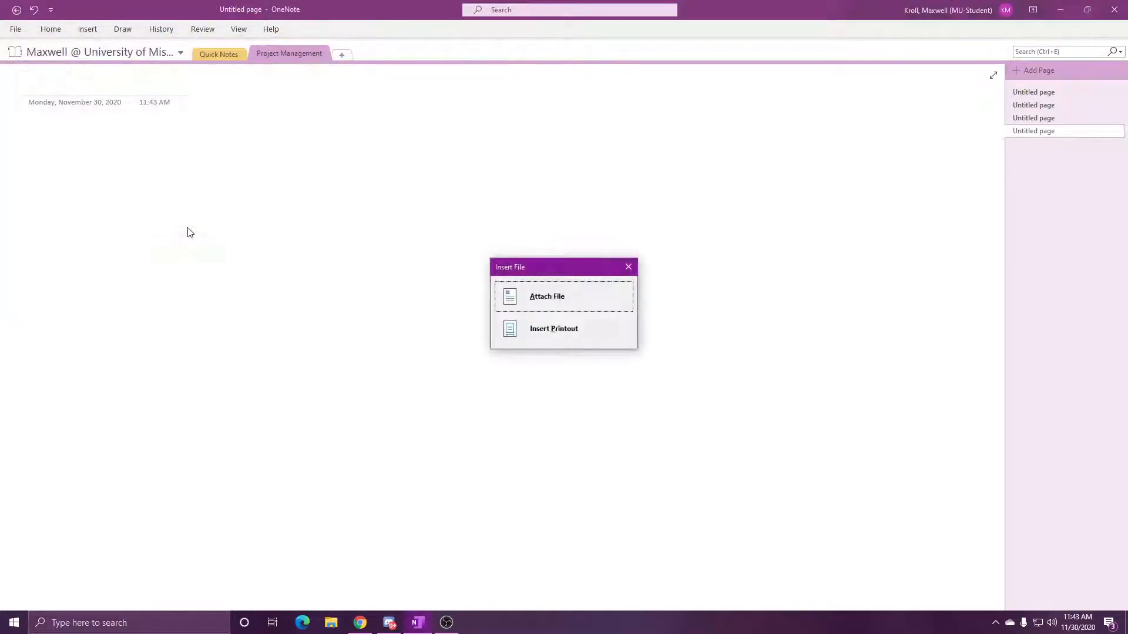
pyautogui.click(576, 327)
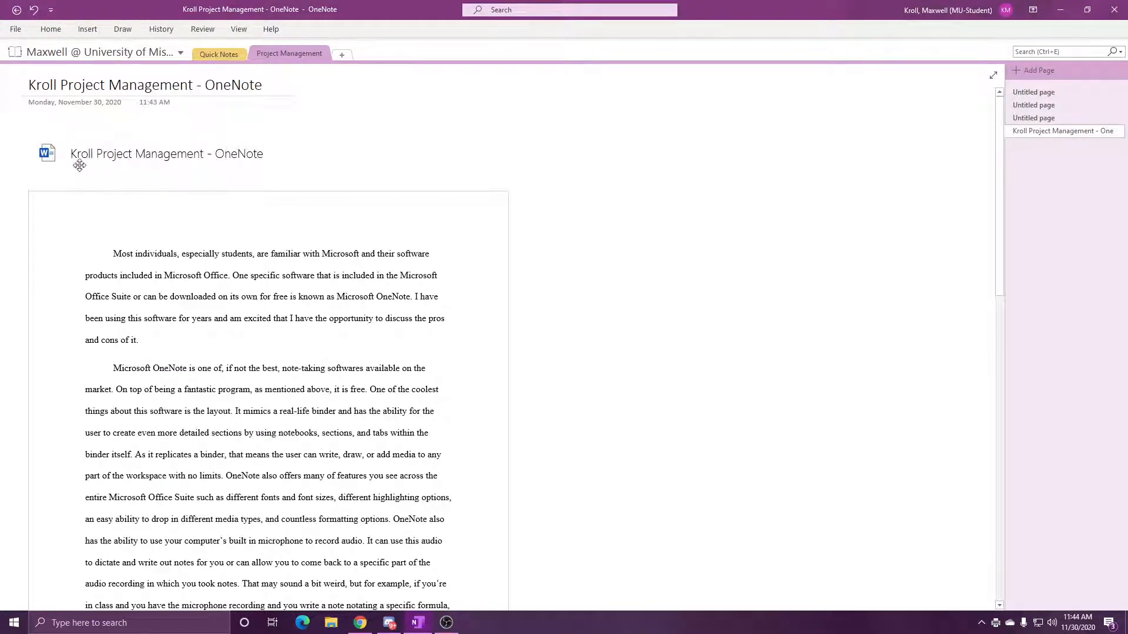
pyautogui.scroll(-4, 353, 196)
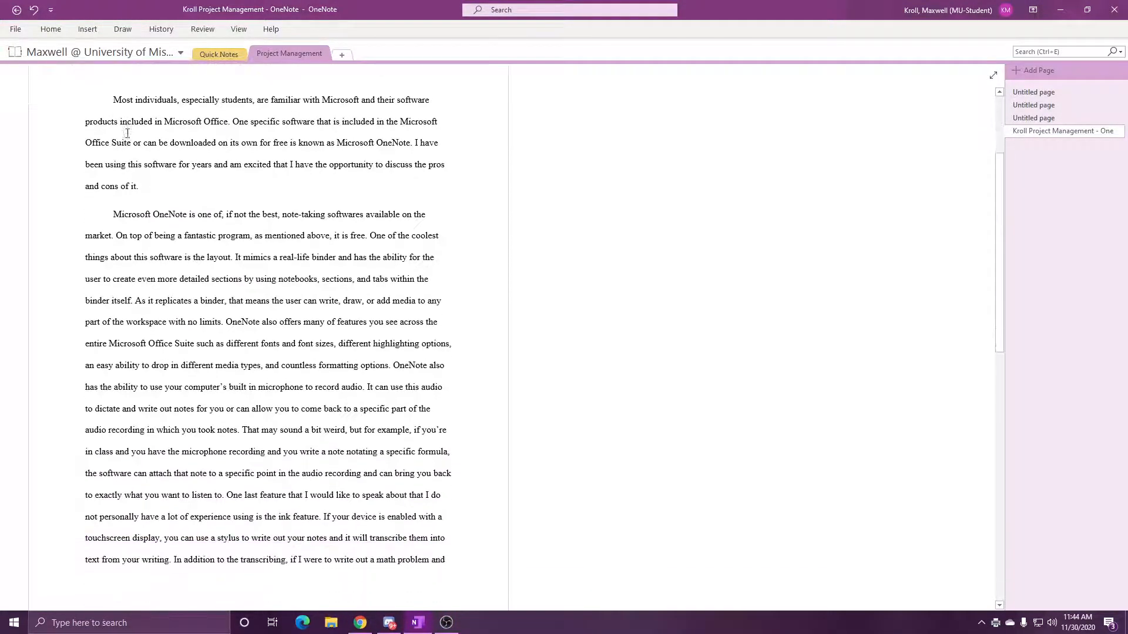
pyautogui.scroll(-10, 134, 128)
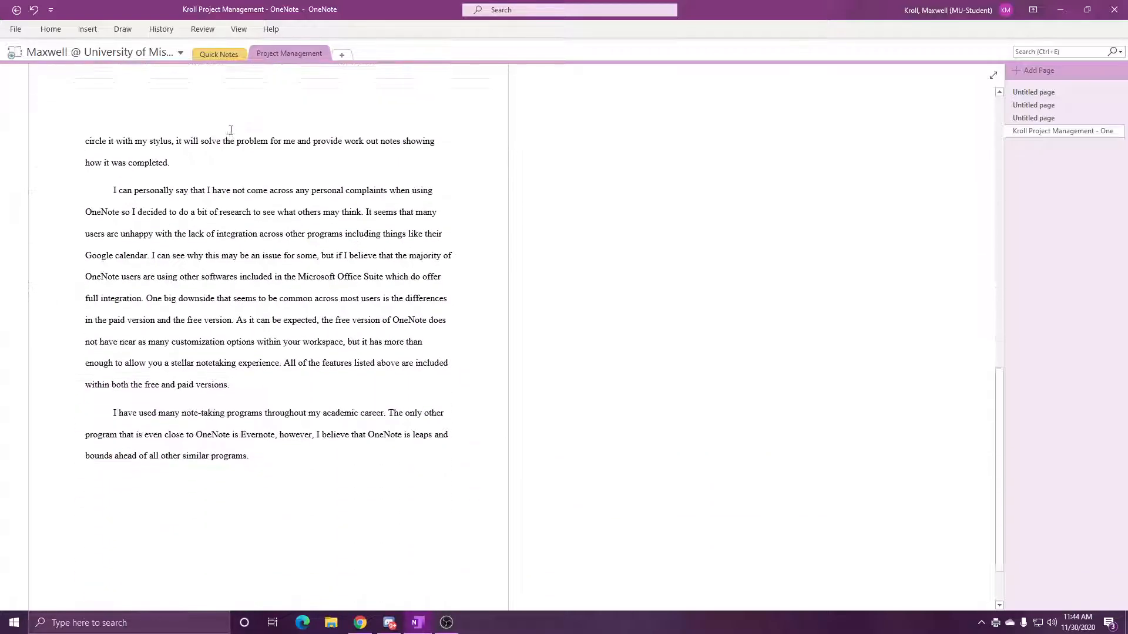
pyautogui.scroll(15, 231, 151)
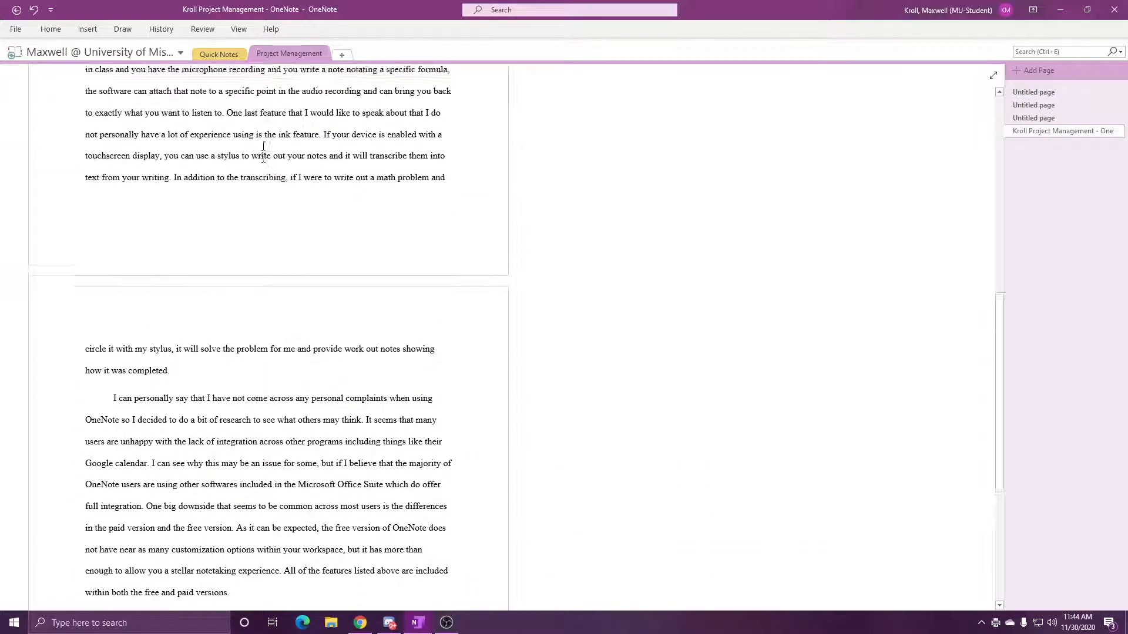
pyautogui.scroll(3, 262, 113)
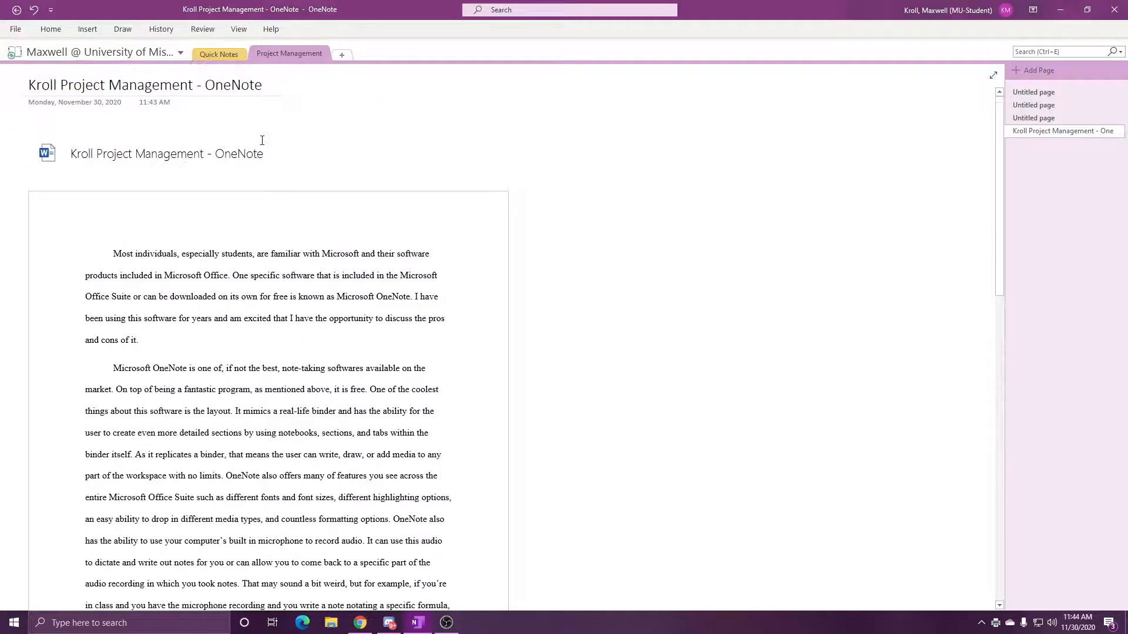
pyautogui.click(1037, 119)
pyautogui.click(88, 30)
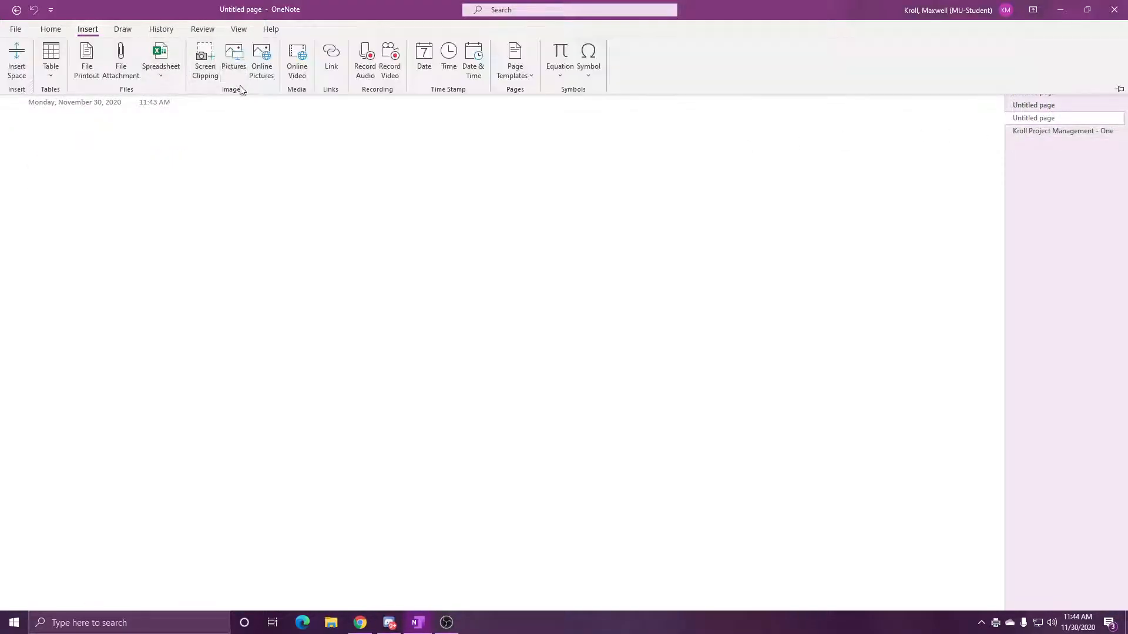
pyautogui.click(160, 69)
pyautogui.click(193, 93)
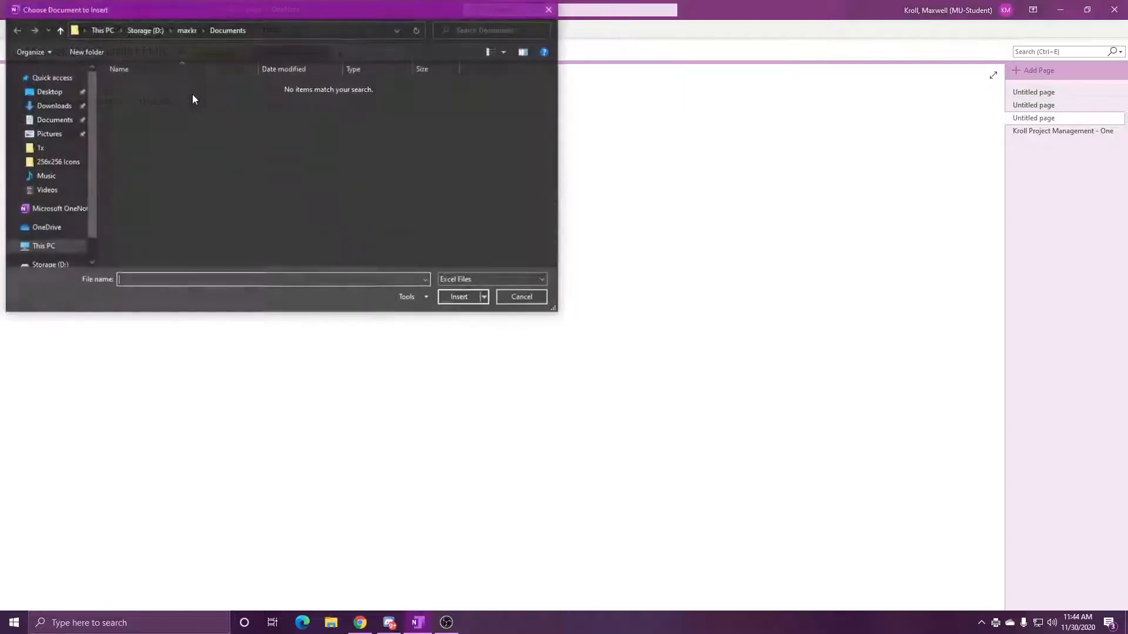
pyautogui.click(56, 105)
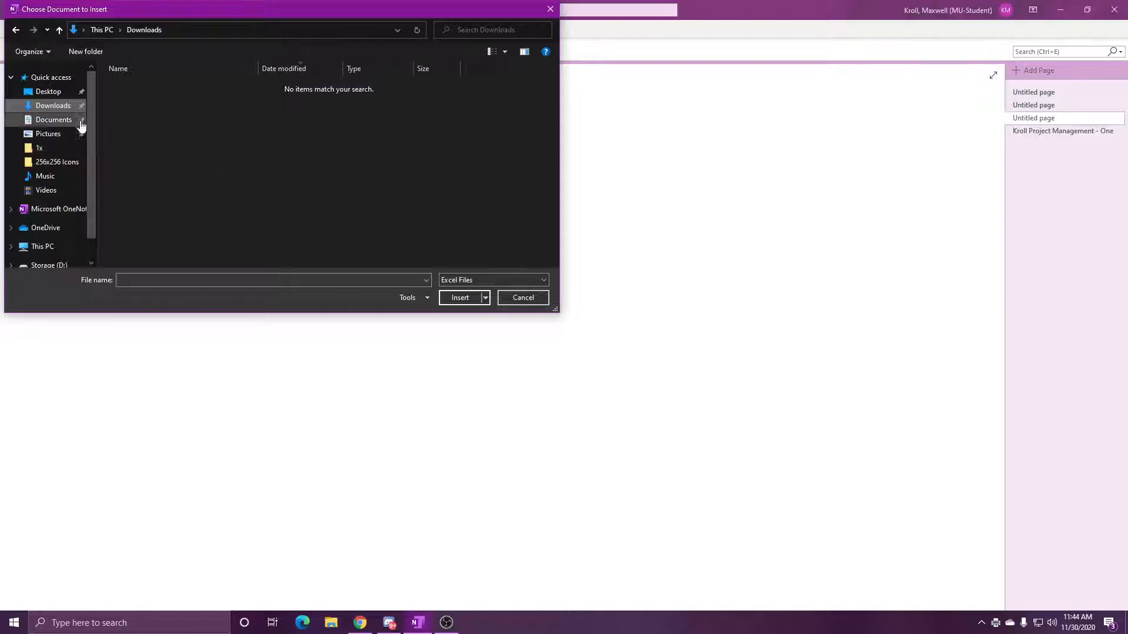
pyautogui.click(56, 120)
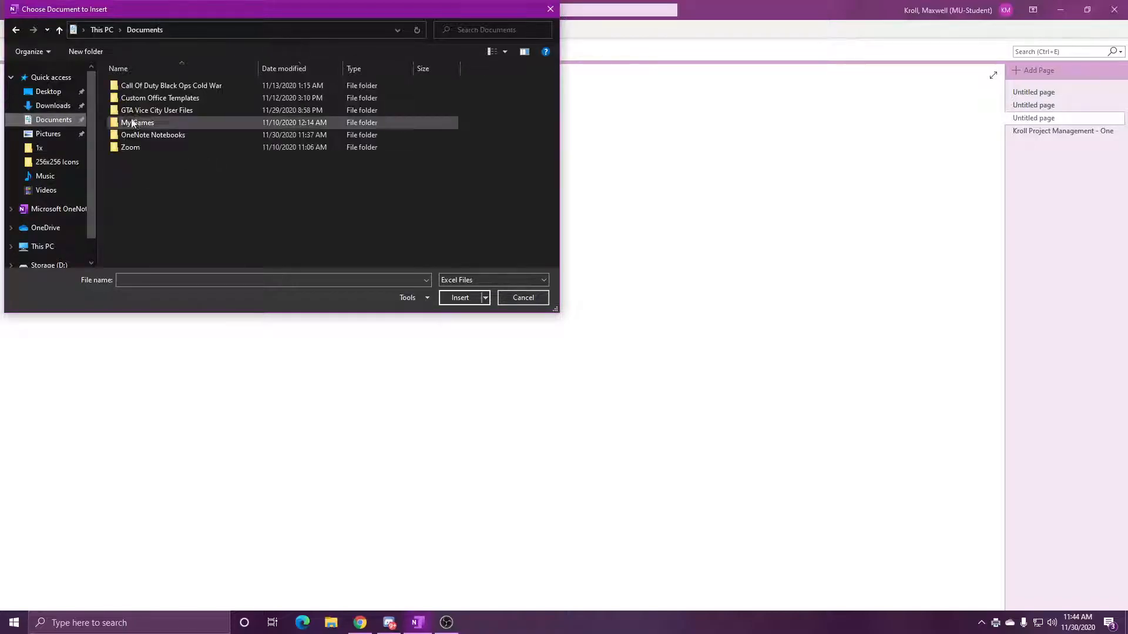
pyautogui.scroll(-1, 54, 218)
pyautogui.click(59, 209)
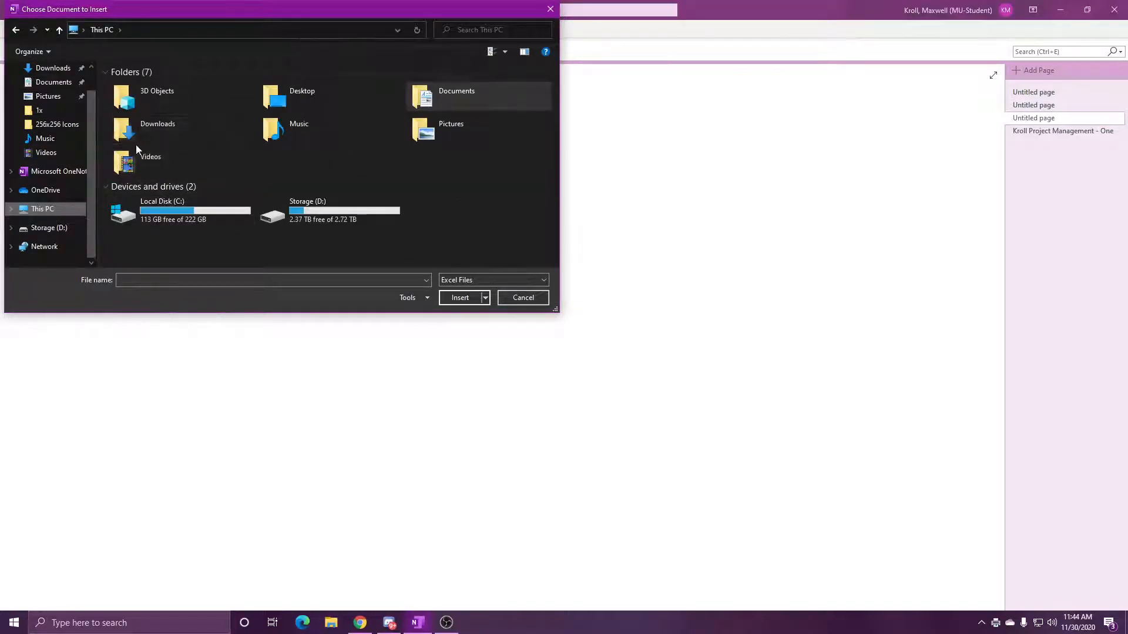
pyautogui.doubleClick(154, 127)
pyautogui.scroll(1, 72, 108)
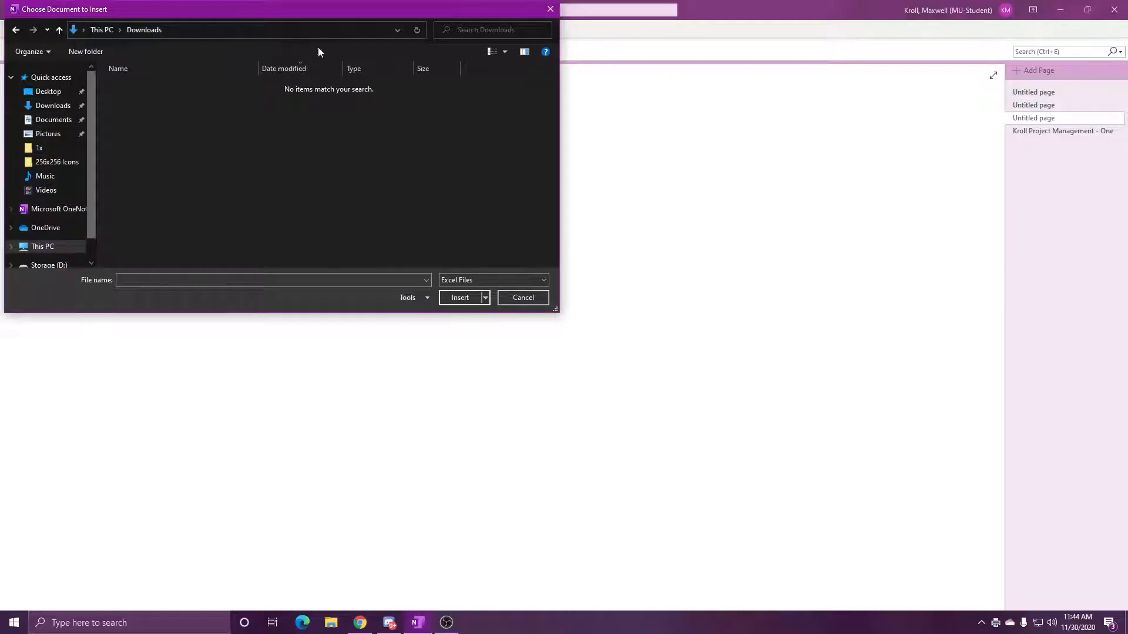
pyautogui.click(551, 8)
# - Insert a new blank Excel spreadsheet on the third page
pyautogui.click(87, 29)
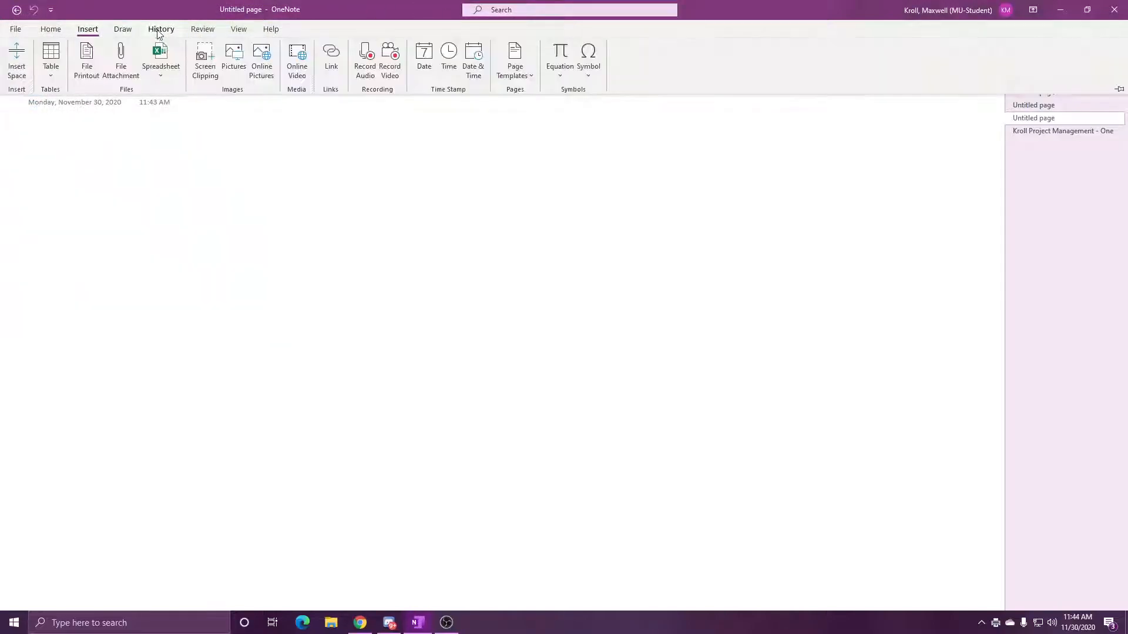
pyautogui.click(163, 75)
pyautogui.click(189, 108)
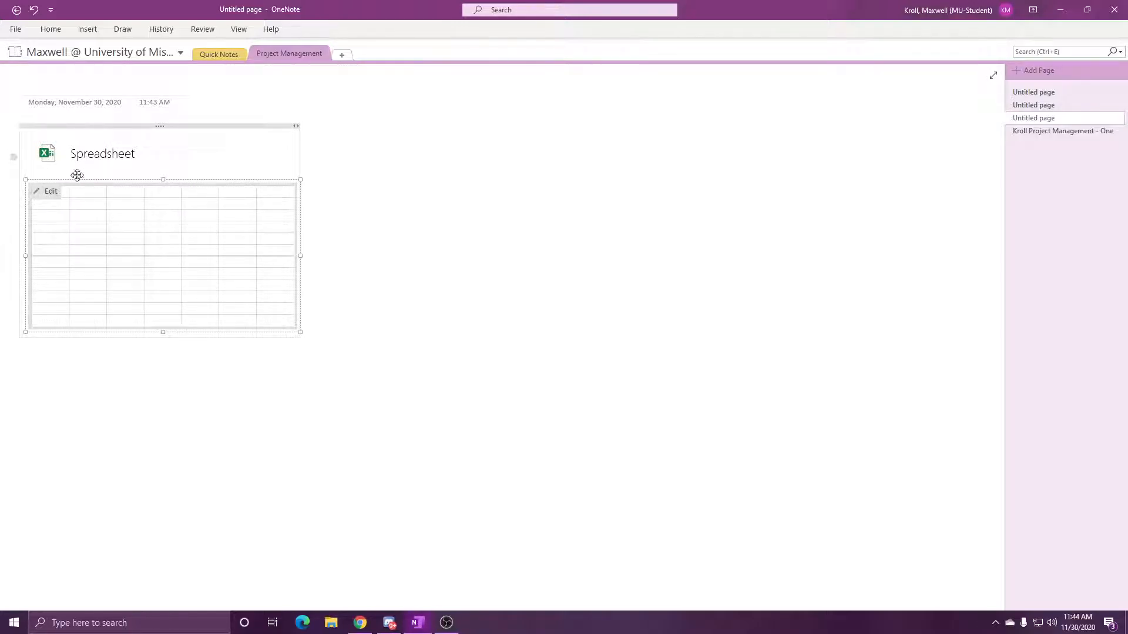
pyautogui.click(58, 29)
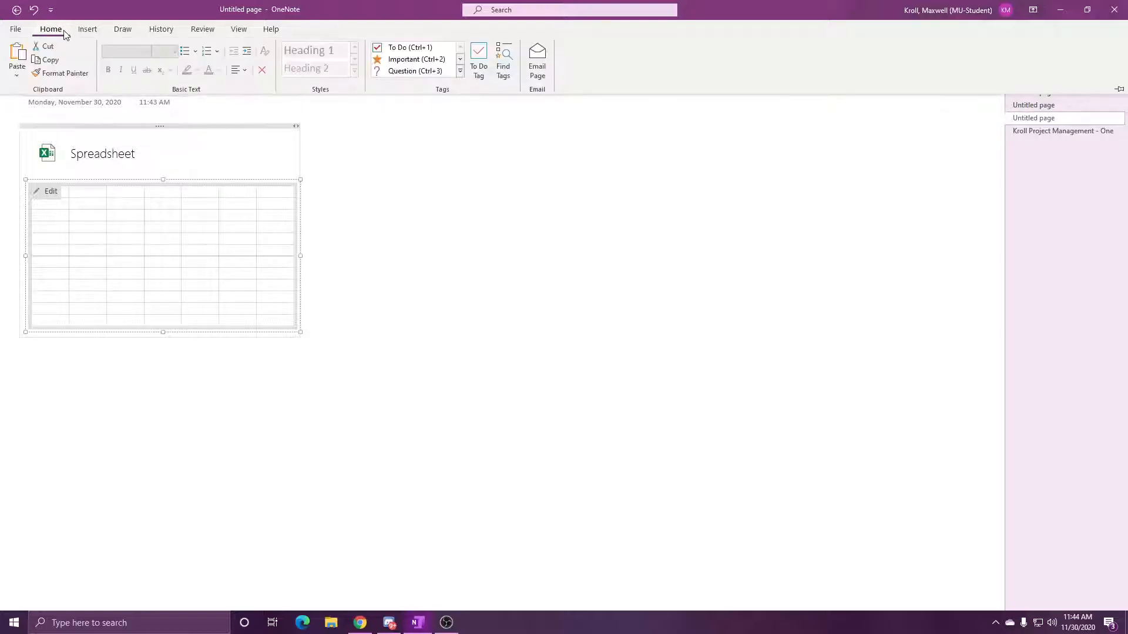
pyautogui.click(48, 30)
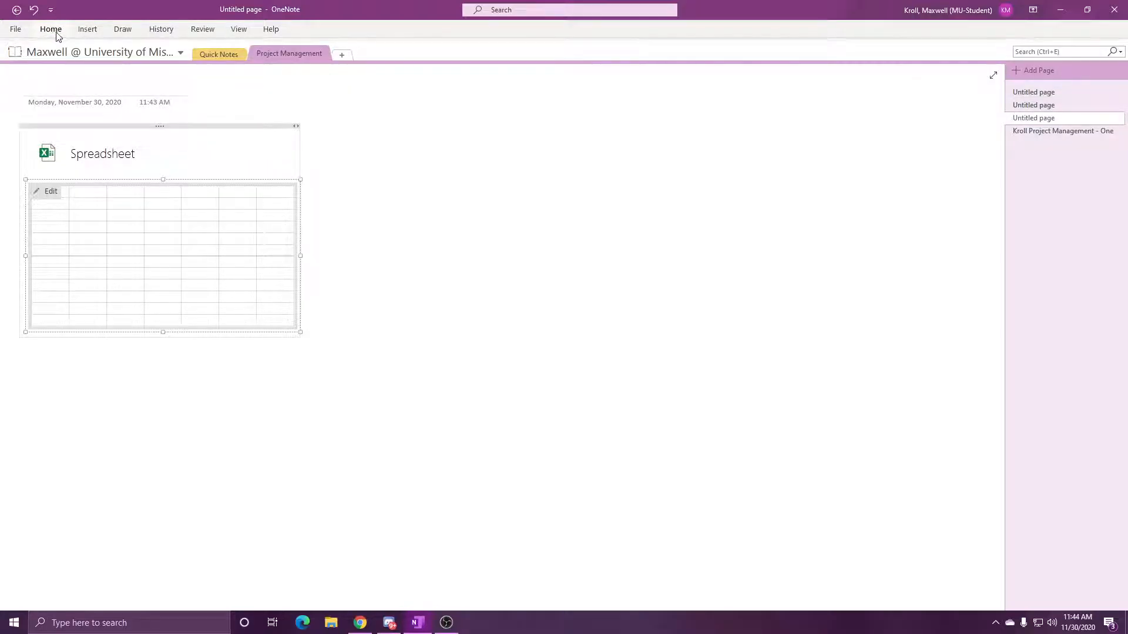
pyautogui.click(87, 31)
# - Handwrite a first name in black pen ink beside the spreadsheet, and return to typing mode
pyautogui.click(124, 30)
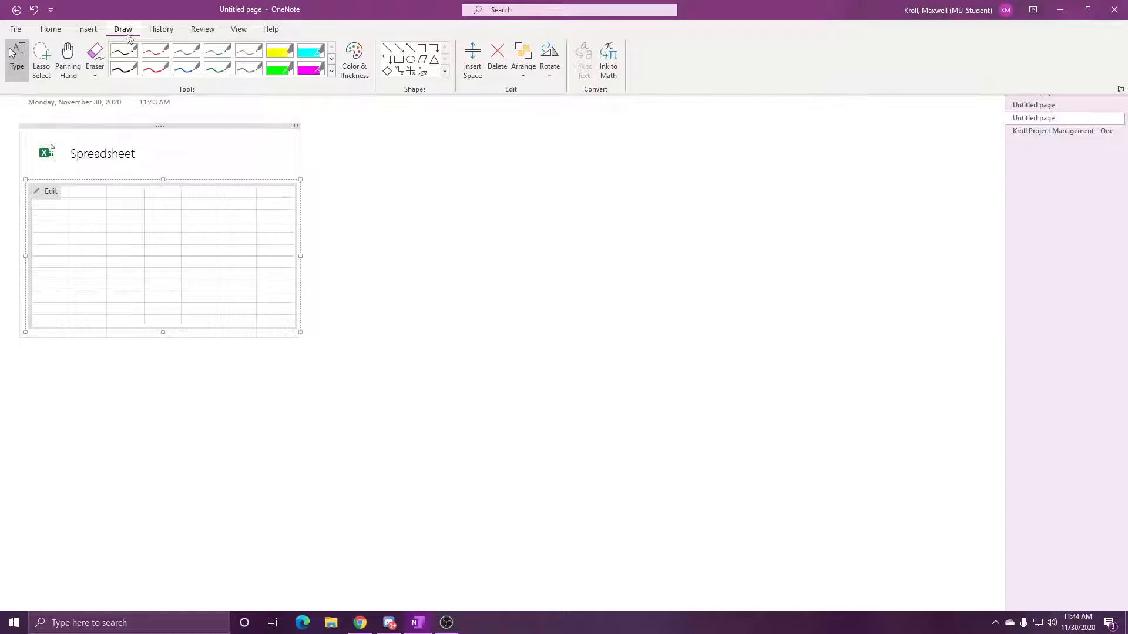
pyautogui.click(129, 70)
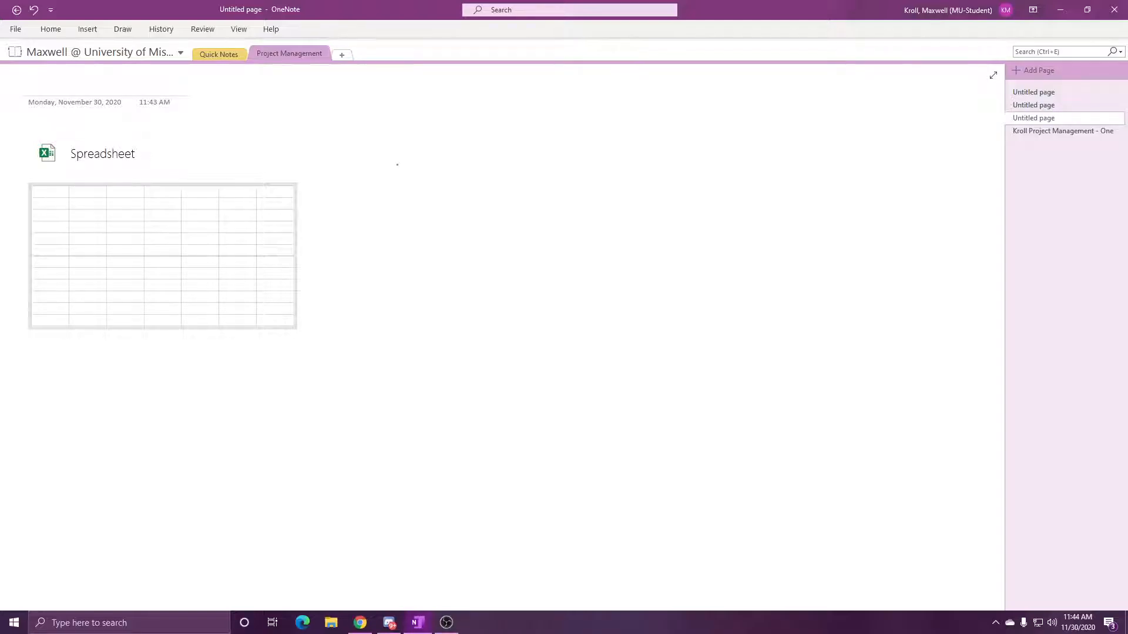
pyautogui.moveTo(427, 191)
pyautogui.mouseDown()
pyautogui.moveTo(433, 169)
pyautogui.moveTo(469, 205)
pyautogui.moveTo(498, 192)
pyautogui.moveTo(554, 245)
pyautogui.mouseUp()
pyautogui.moveTo(546, 198); pyautogui.dragTo(513, 226)
pyautogui.click(122, 29)
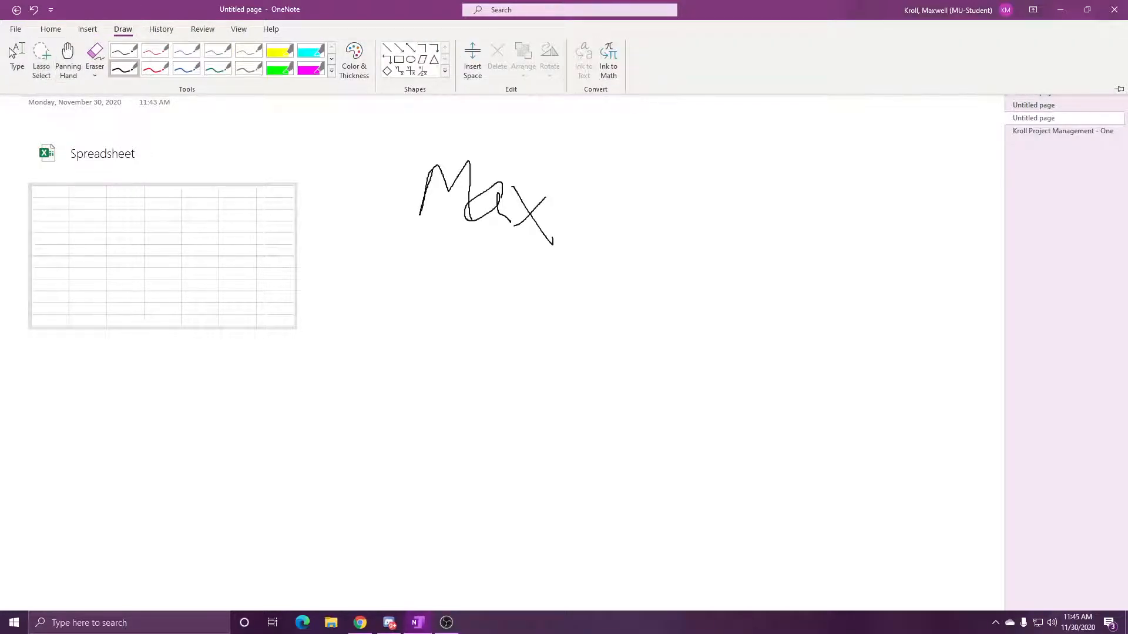
pyautogui.click(13, 58)
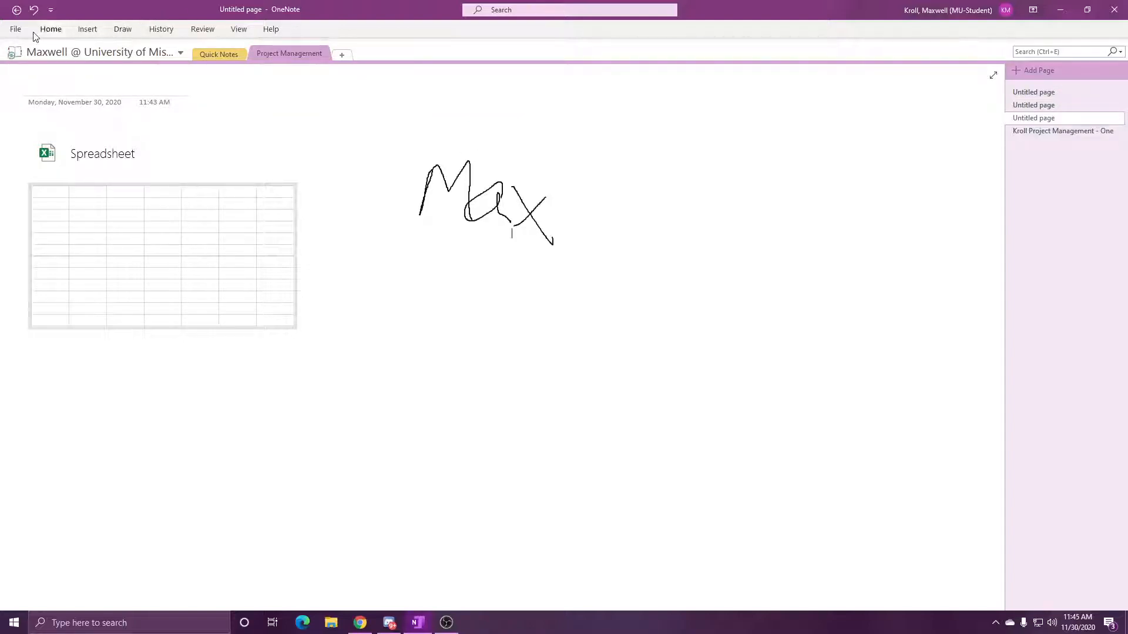
# - Handwrite "5 + 2 =" in black pen ink below the handwritten name
pyautogui.click(87, 29)
pyautogui.click(122, 28)
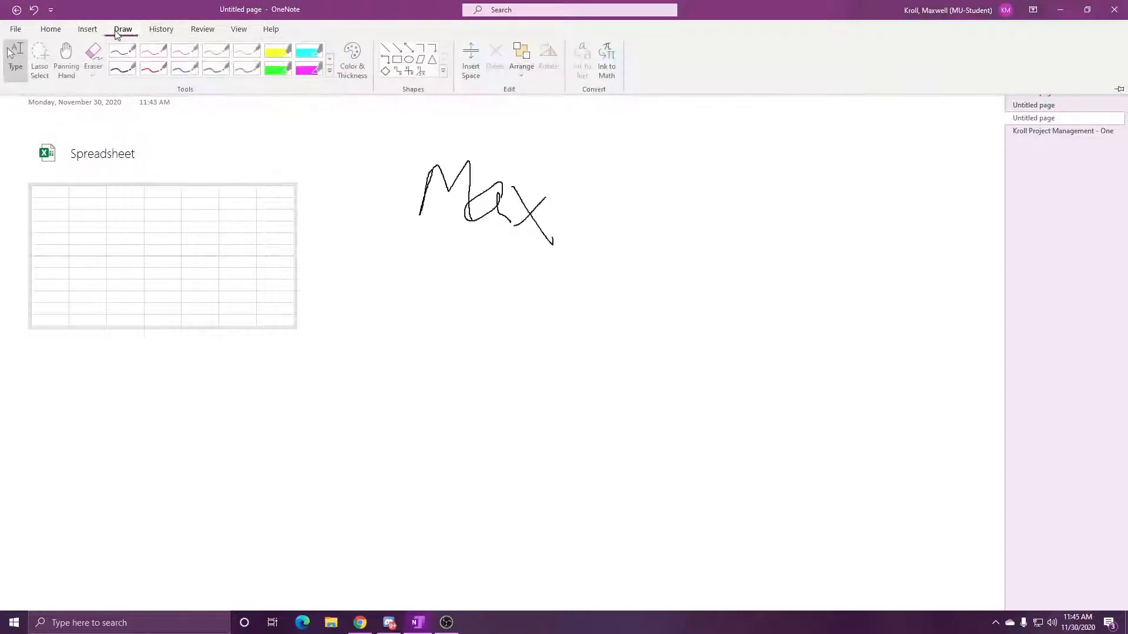
pyautogui.click(122, 69)
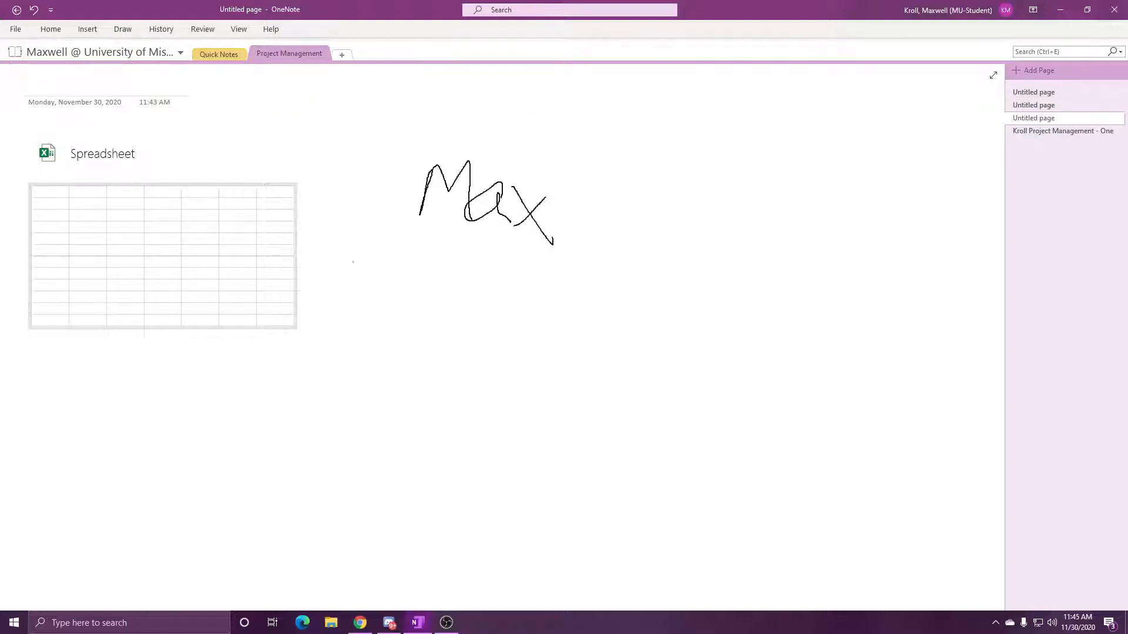
pyautogui.moveTo(433, 327)
pyautogui.mouseDown()
pyautogui.moveTo(449, 324)
pyautogui.moveTo(445, 371)
pyautogui.mouseUp()
pyautogui.moveTo(499, 332)
pyautogui.mouseDown()
pyautogui.moveTo(499, 369)
pyautogui.moveTo(553, 329)
pyautogui.moveTo(576, 380)
pyautogui.moveTo(615, 352)
pyautogui.moveTo(627, 364)
pyautogui.mouseUp()
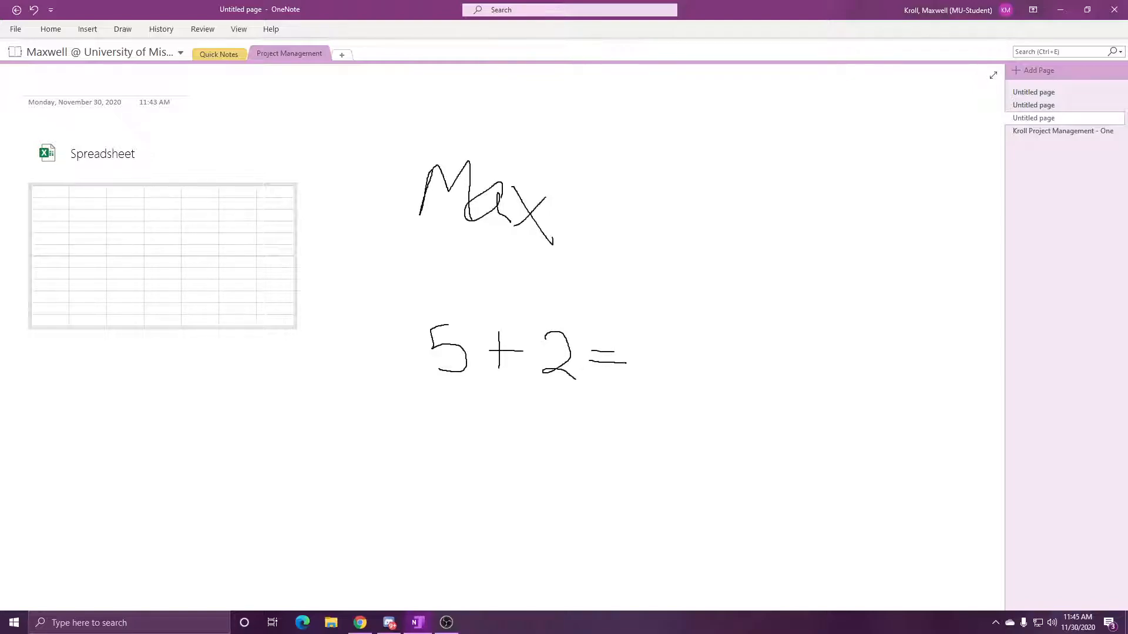
# - Insert a handwritten ink equation reading 2 + 5, and move its container above the handwritten "5 + 2 ="
pyautogui.click(120, 30)
pyautogui.click(598, 58)
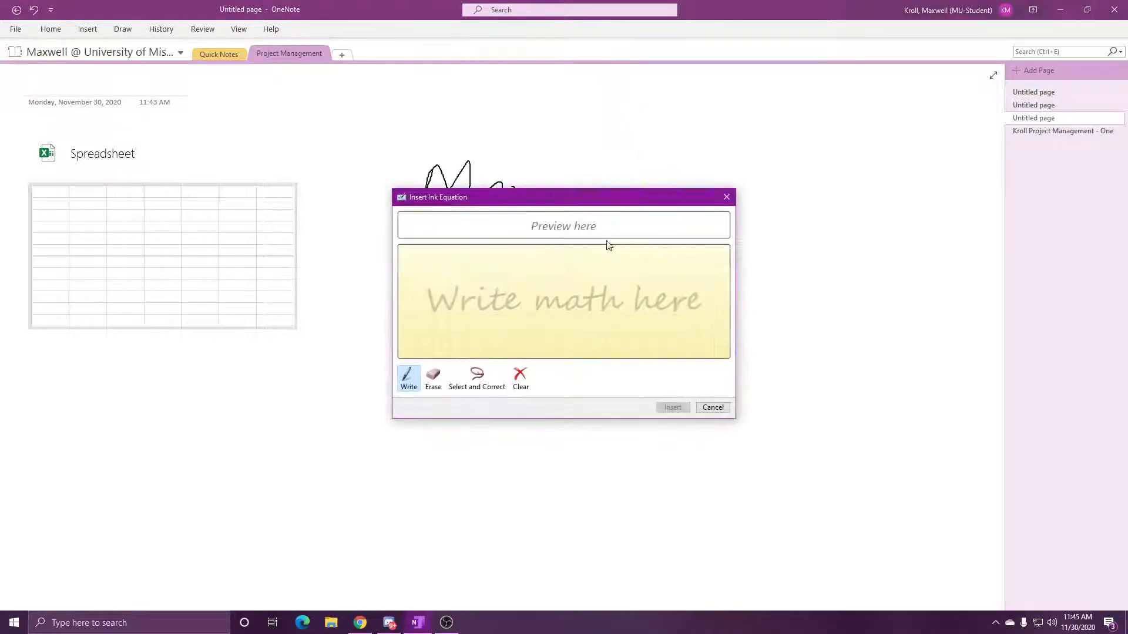
pyautogui.moveTo(471, 257)
pyautogui.mouseDown()
pyautogui.moveTo(459, 303)
pyautogui.moveTo(433, 305)
pyautogui.mouseUp()
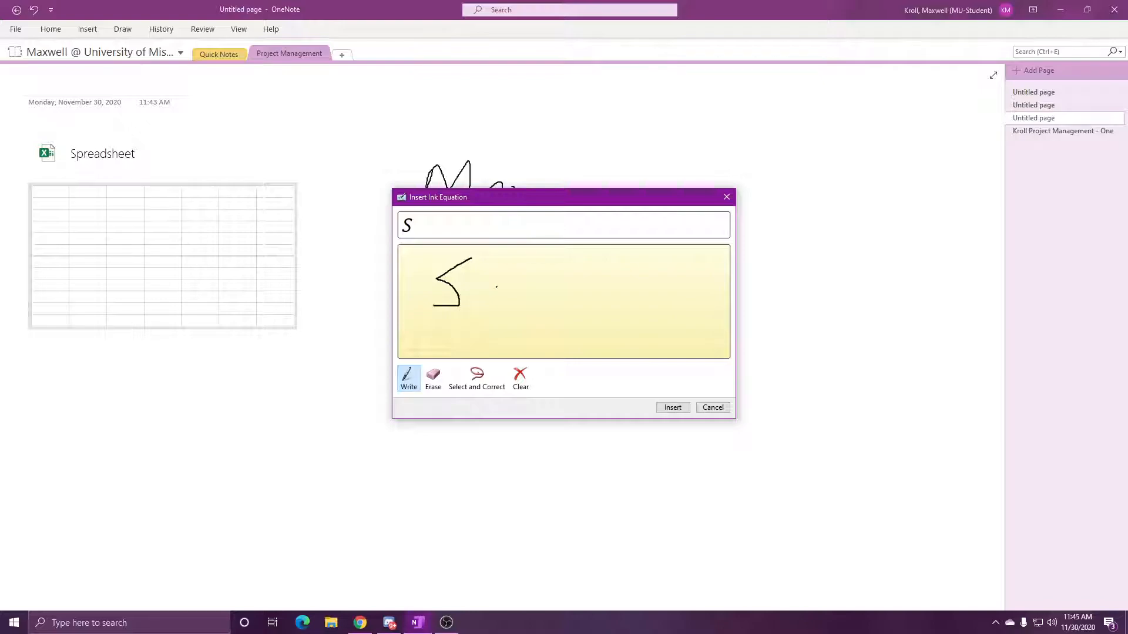
pyautogui.click(520, 379)
pyautogui.moveTo(453, 285)
pyautogui.mouseDown()
pyautogui.moveTo(480, 319)
pyautogui.moveTo(499, 320)
pyautogui.mouseUp()
pyautogui.moveTo(524, 279)
pyautogui.mouseDown()
pyautogui.moveTo(525, 311)
pyautogui.moveTo(539, 297)
pyautogui.mouseUp()
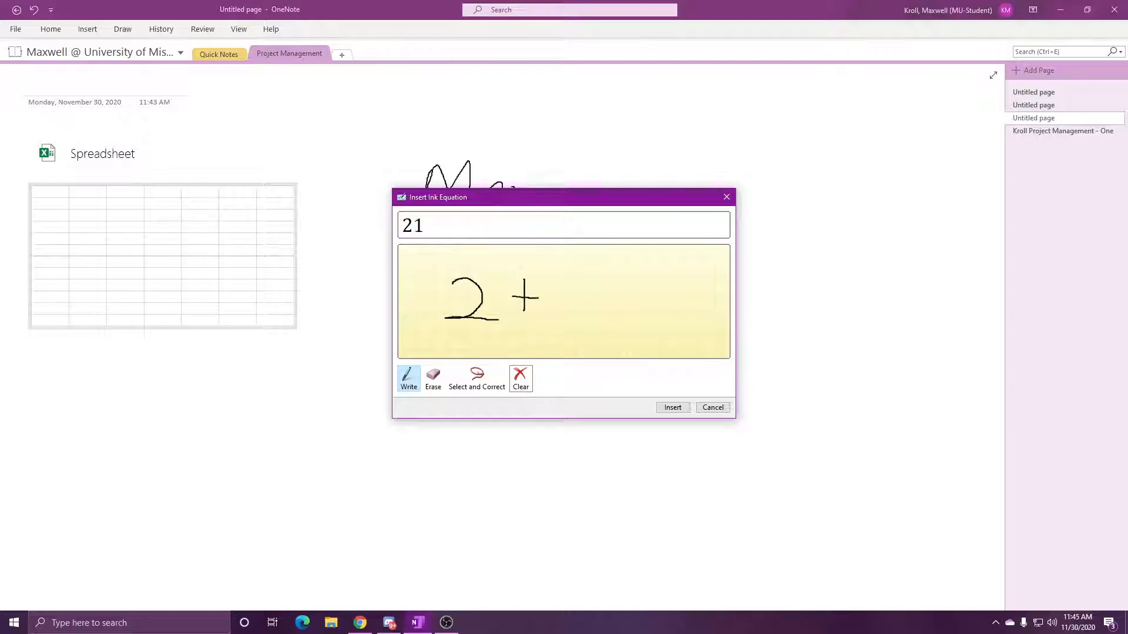
pyautogui.moveTo(598, 278)
pyautogui.mouseDown()
pyautogui.moveTo(583, 298)
pyautogui.moveTo(615, 305)
pyautogui.moveTo(580, 317)
pyautogui.mouseUp()
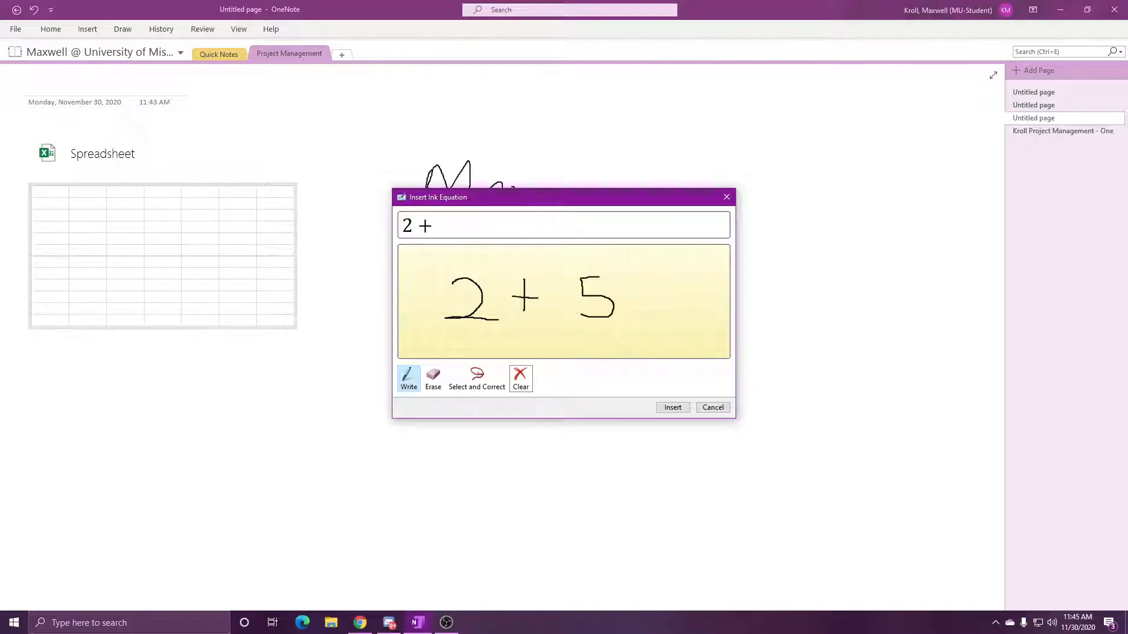
pyautogui.click(671, 407)
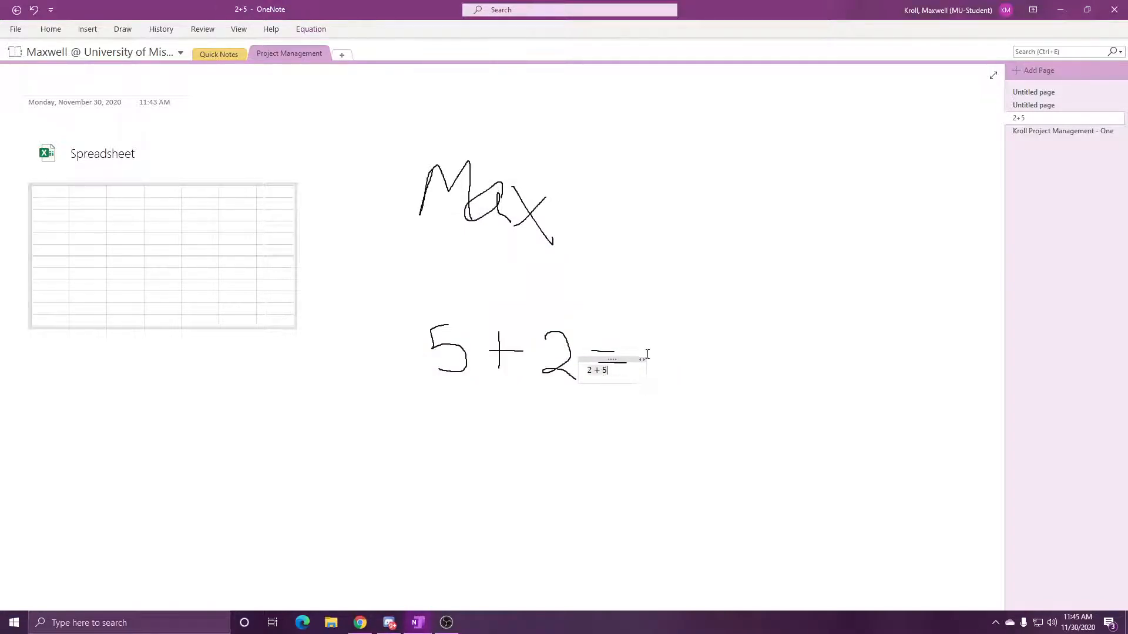
pyautogui.moveTo(615, 359); pyautogui.dragTo(652, 283)
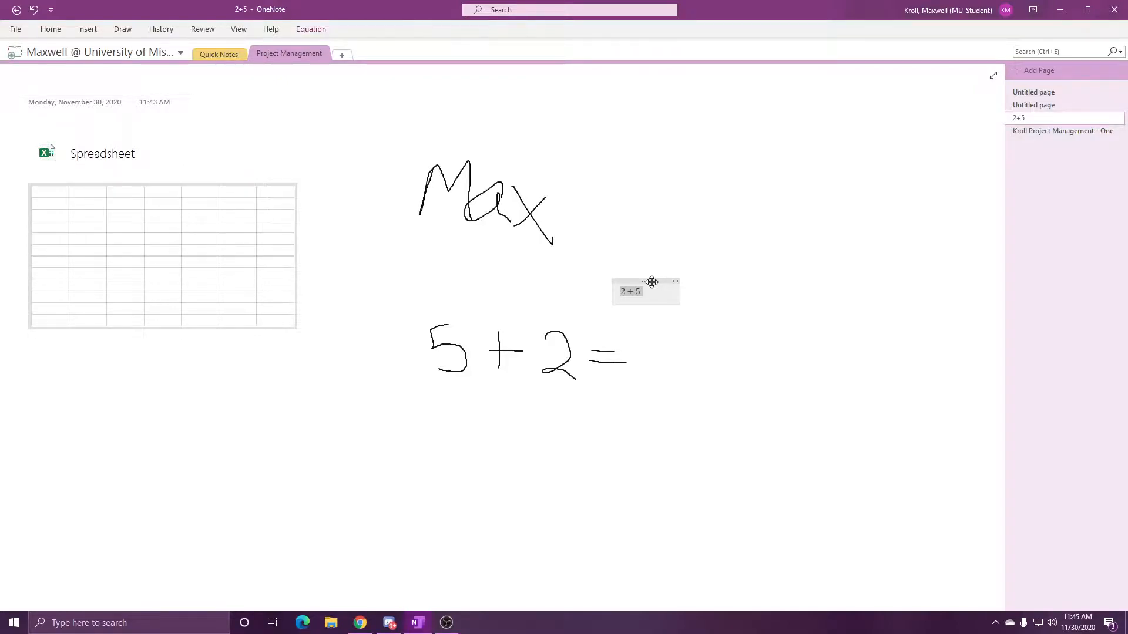
# - Show the text formatting, style and tag options for the 2 + 5 equation
pyautogui.click(49, 32)
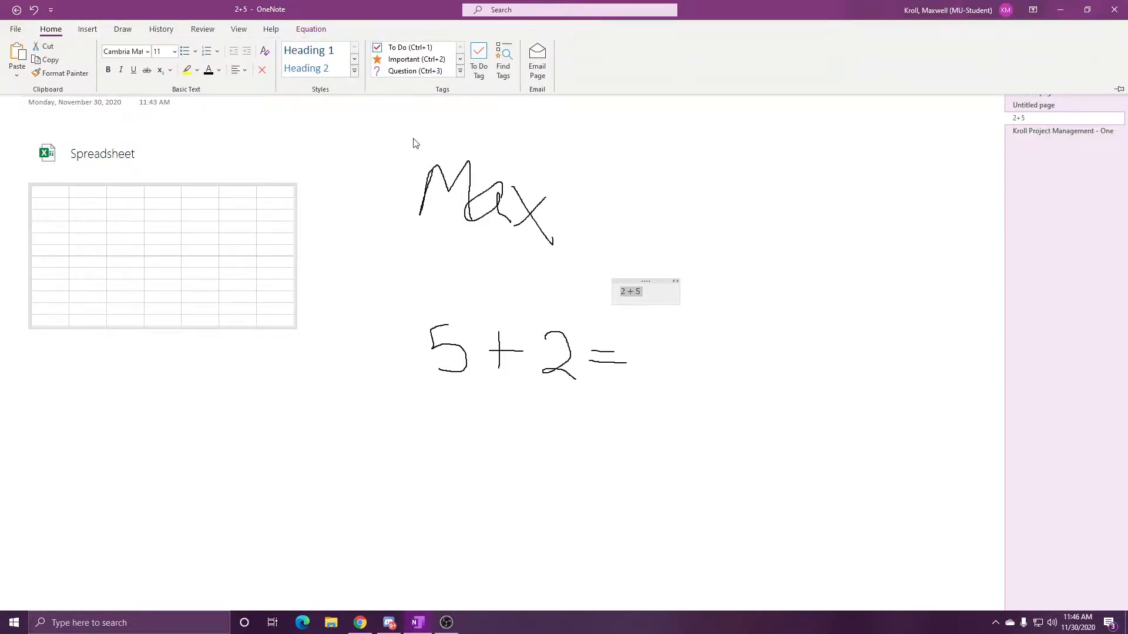